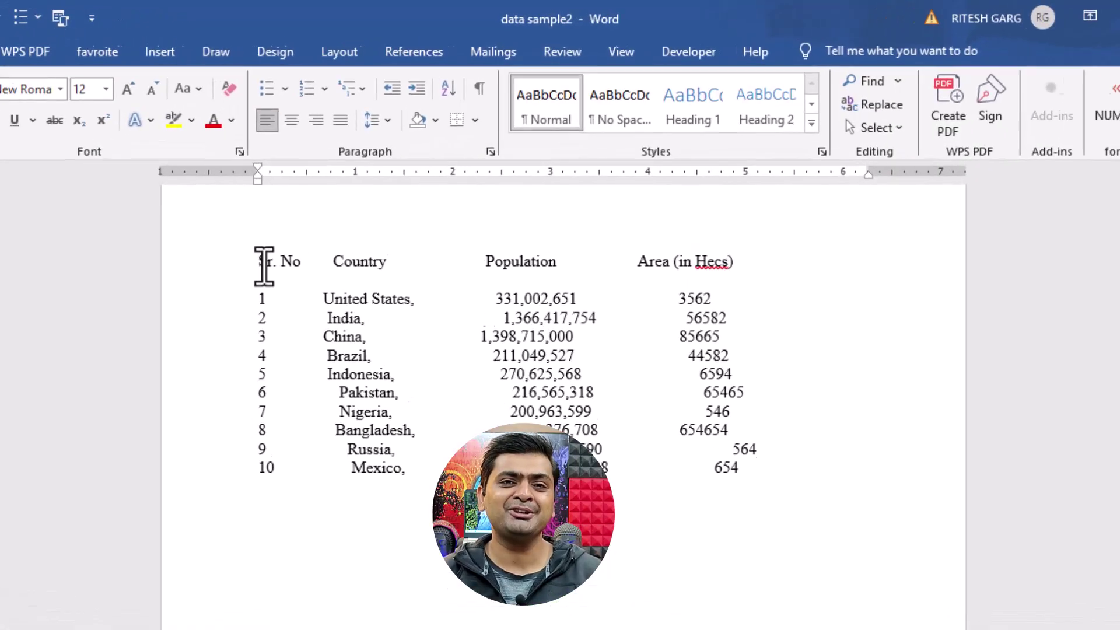
# Step: Copy the country table text from Word and paste it into a new Excel workbook at A1
pyautogui.moveTo(239, 274); pyautogui.dragTo(752, 501)
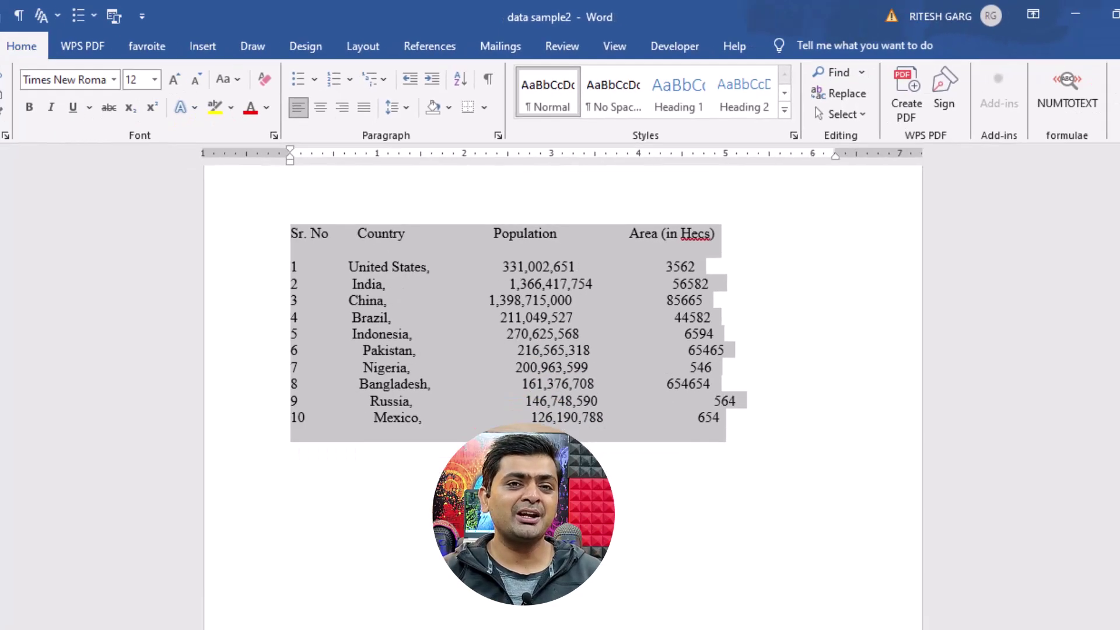
pyautogui.hotkey('ctrl', 'v')
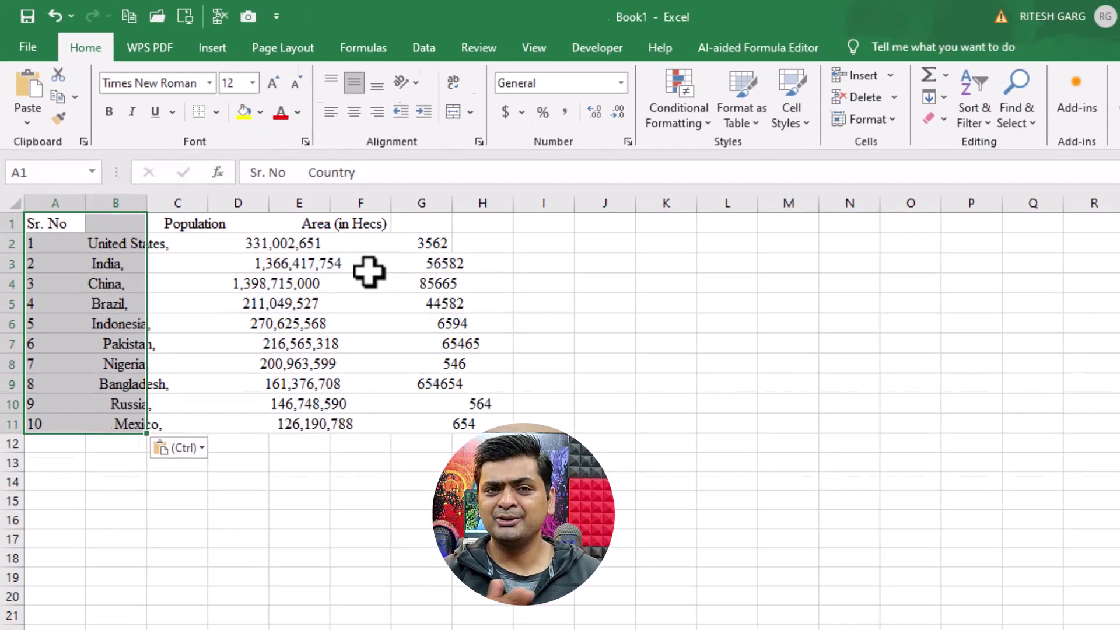
# Step: Minimize Excel to bring the data sample2 Word document back on screen
pyautogui.click(1025, 7)
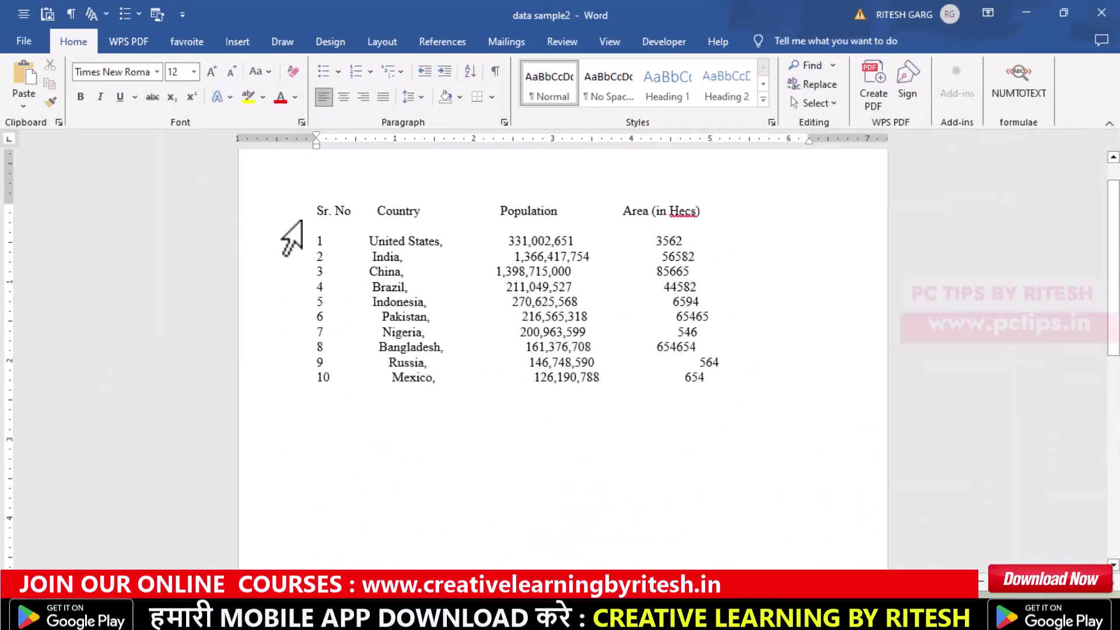
# Step: Reselect the country table in Word and paste it again into the empty Excel sheet
pyautogui.moveTo(239, 278)
pyautogui.mouseDown()
pyautogui.moveTo(617, 387)
pyautogui.moveTo(752, 498)
pyautogui.mouseUp()
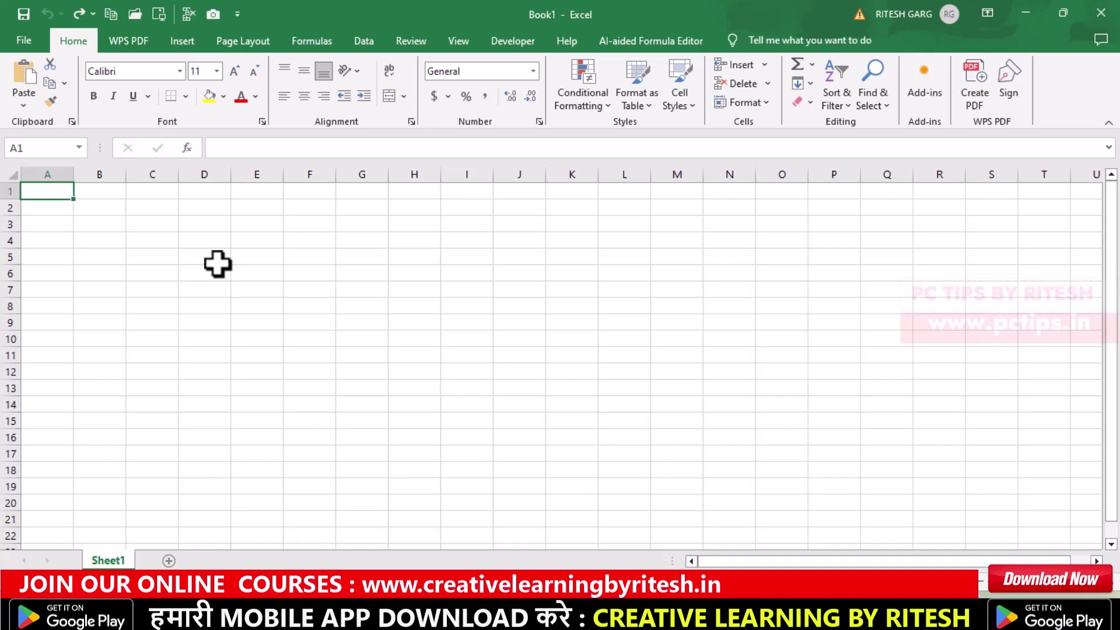
pyautogui.hotkey('ctrl', 'v')
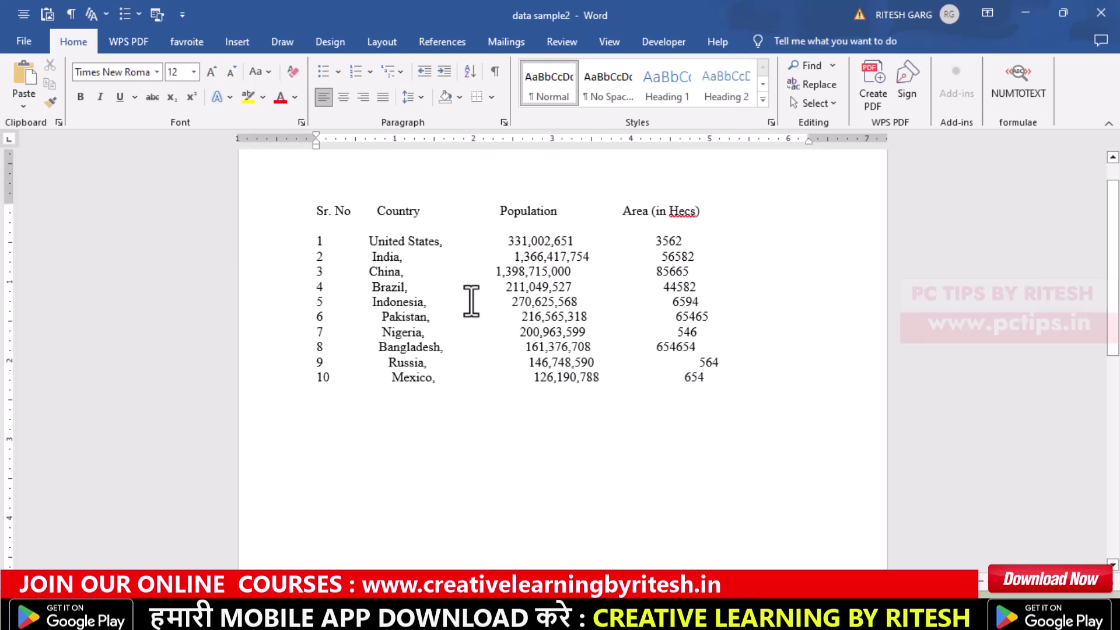
# Step: Set up Save As for the Word document as Plain Text named 'data' in the sample files folder
pyautogui.click(24, 42)
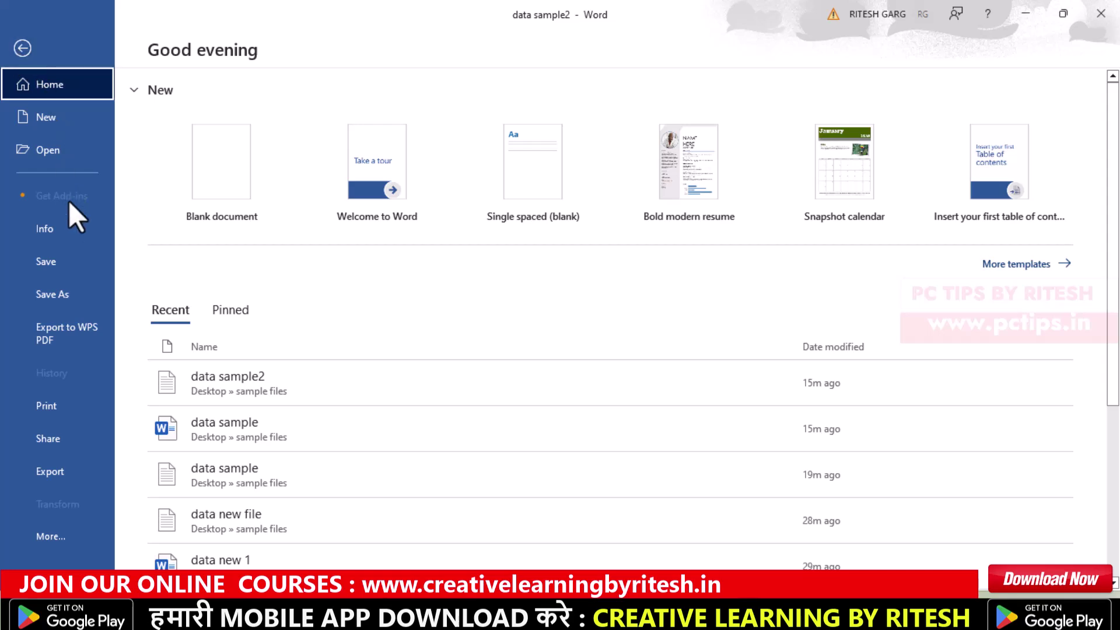
pyautogui.click(65, 284)
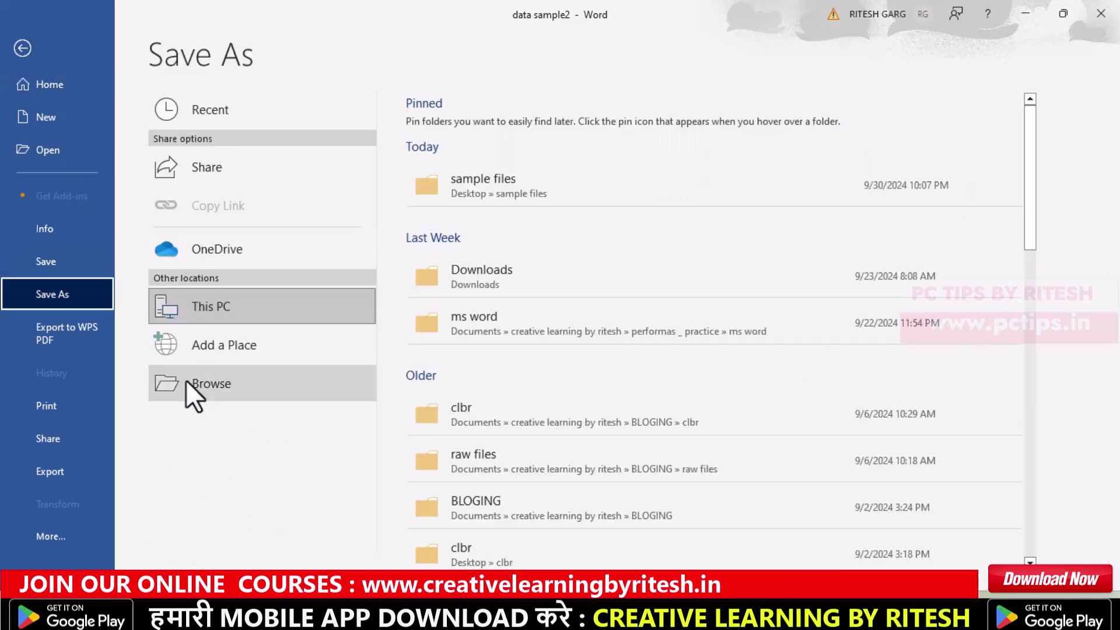
pyautogui.click(219, 391)
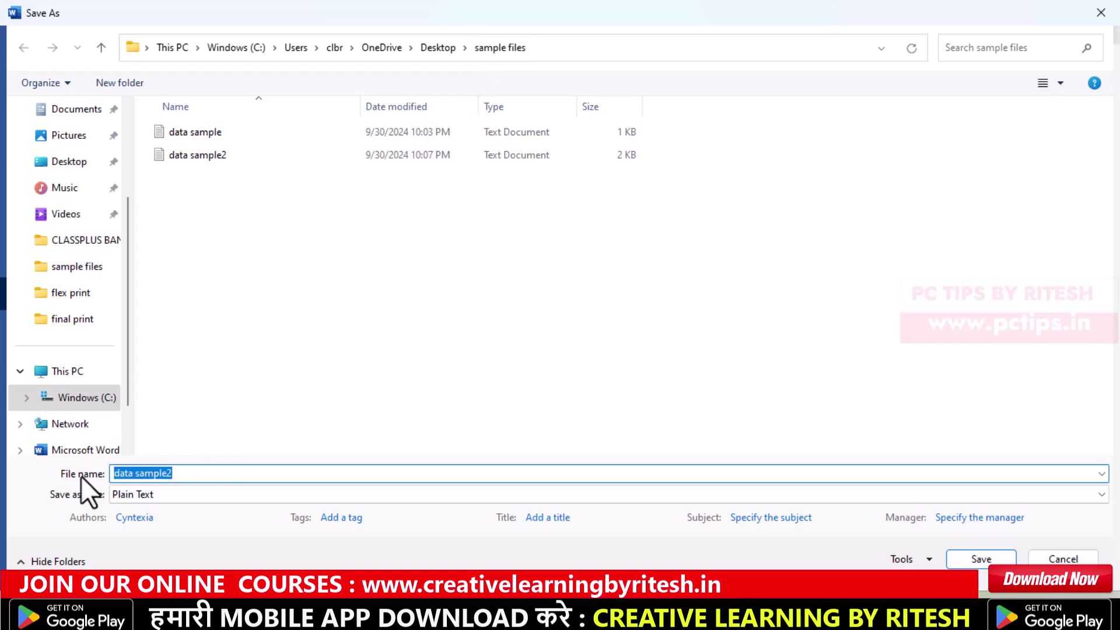
pyautogui.write('data')
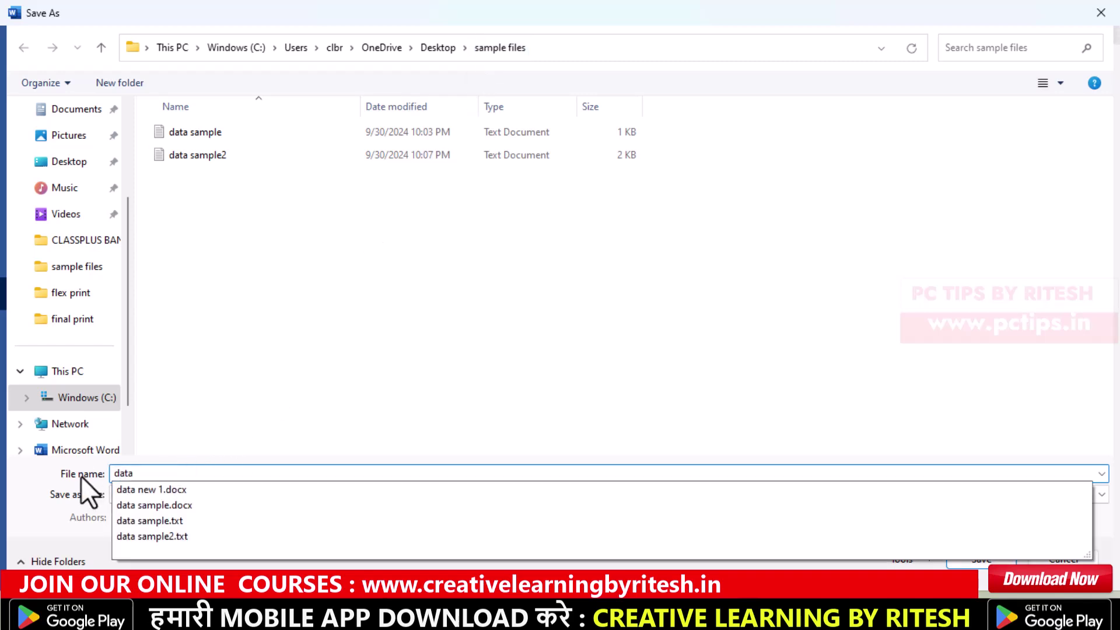
pyautogui.click(235, 368)
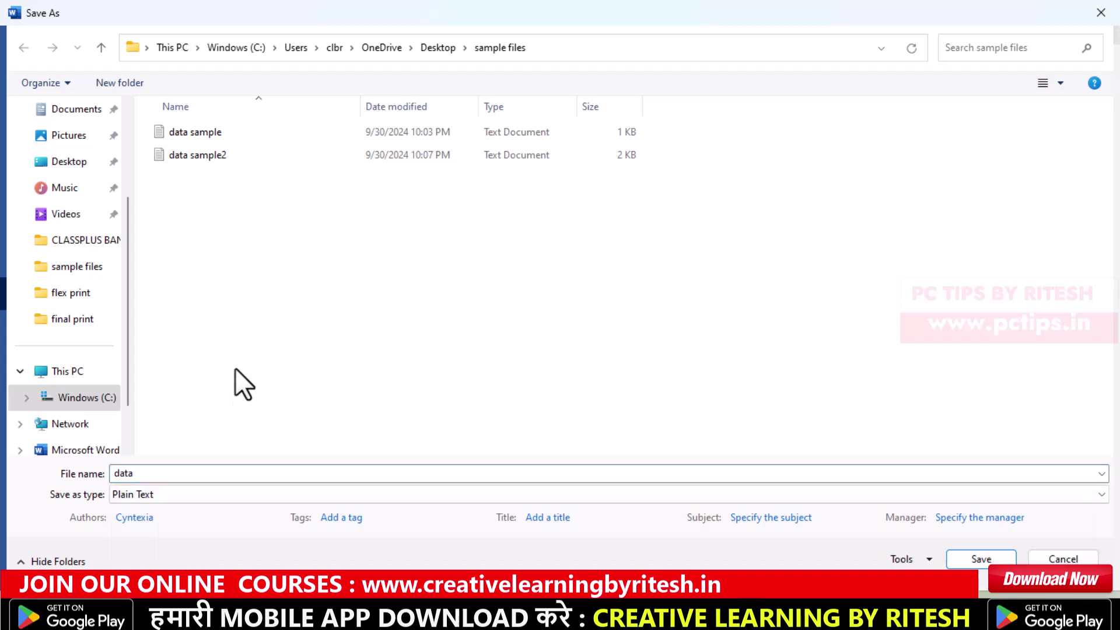
pyautogui.click(167, 495)
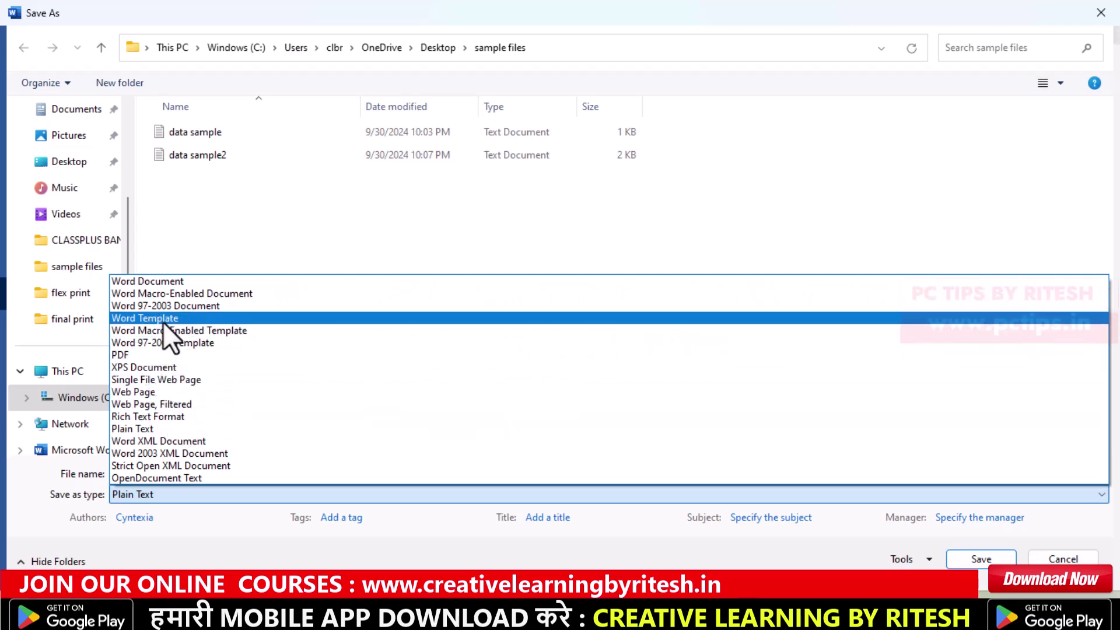
pyautogui.click(163, 429)
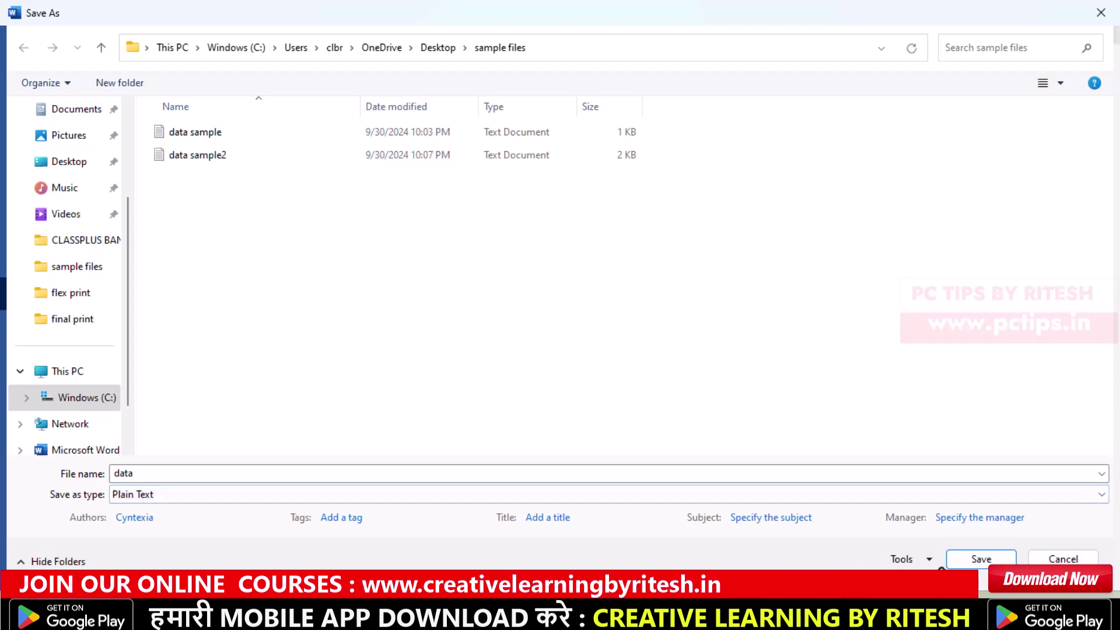
# Step: Save the document as data.txt, accepting the default Windows encoding in the conversion dialog
pyautogui.click(980, 559)
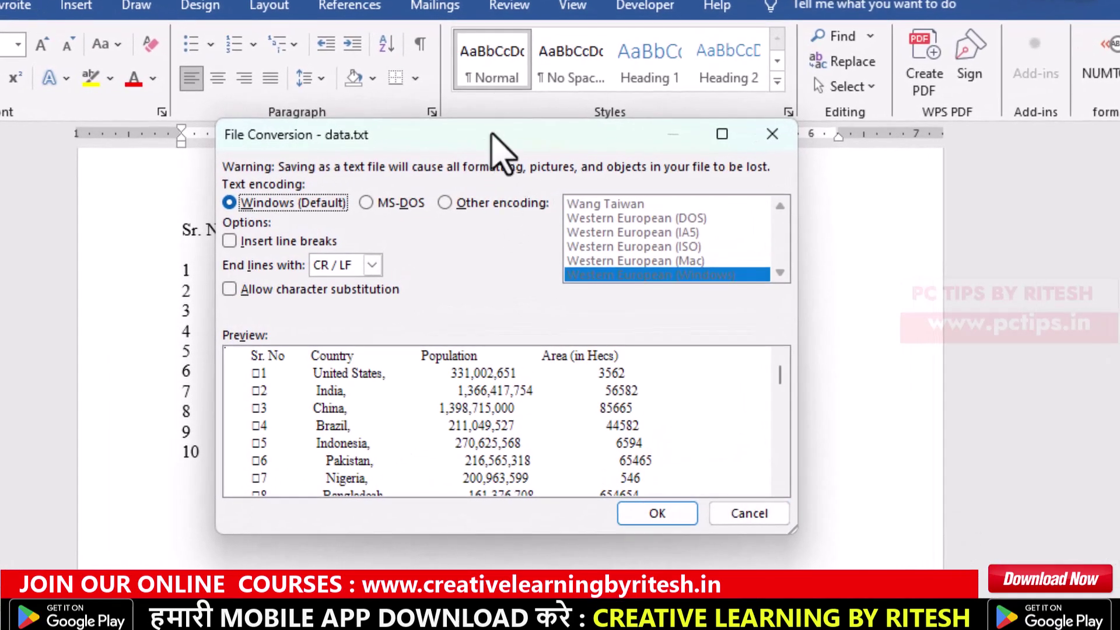
pyautogui.moveTo(493, 140); pyautogui.dragTo(456, 150)
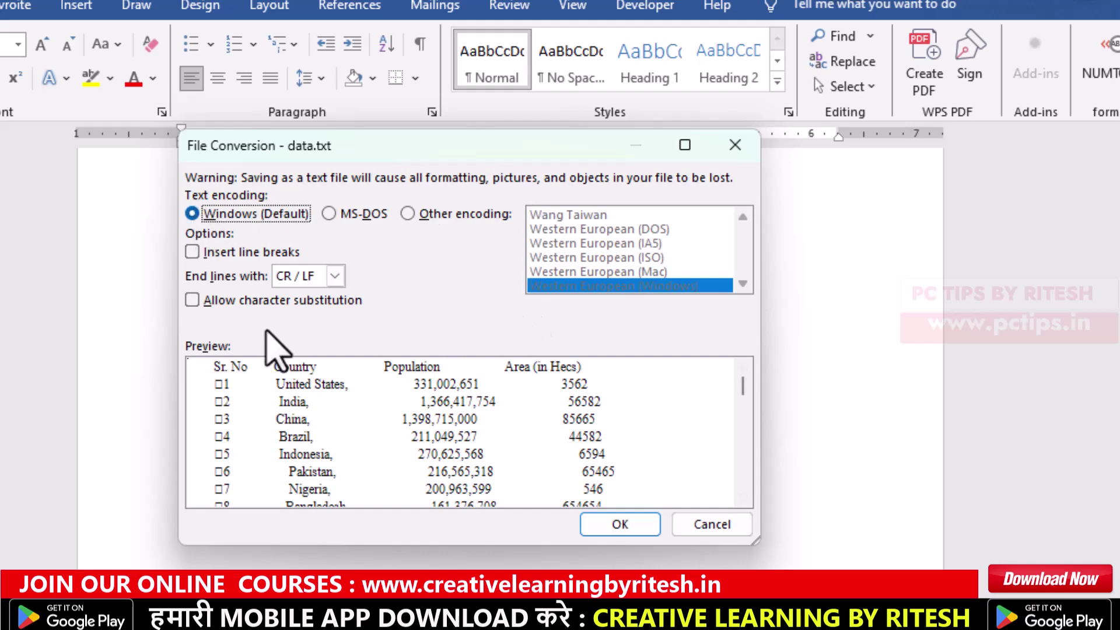
pyautogui.click(588, 527)
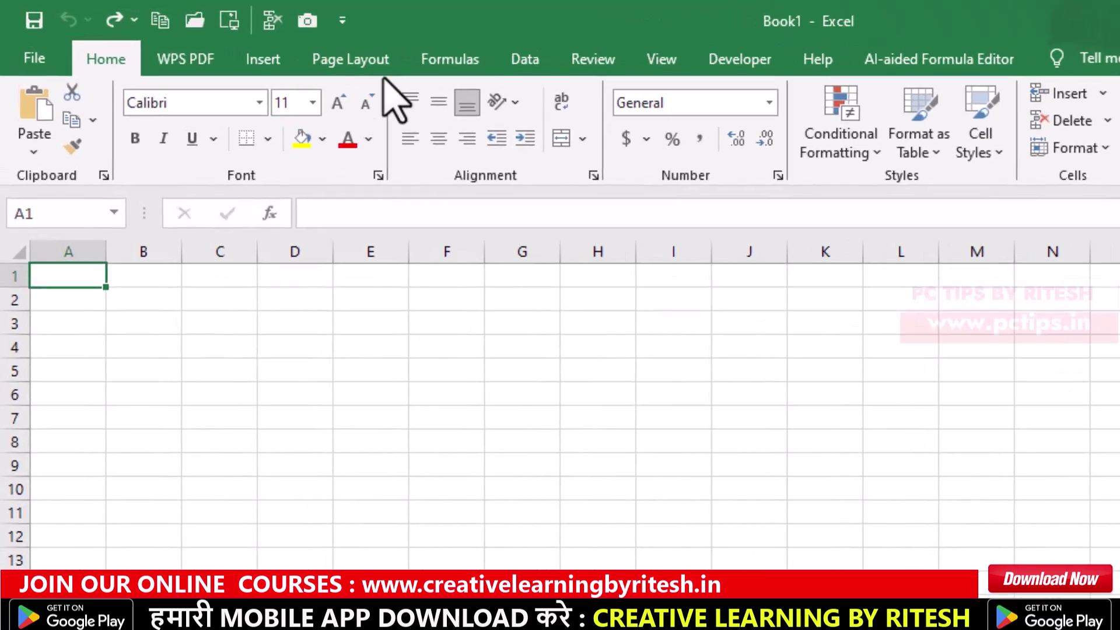
# Step: Choose data.txt from Desktop > sample files through Excel's Get Data > From Text/CSV
pyautogui.click(360, 42)
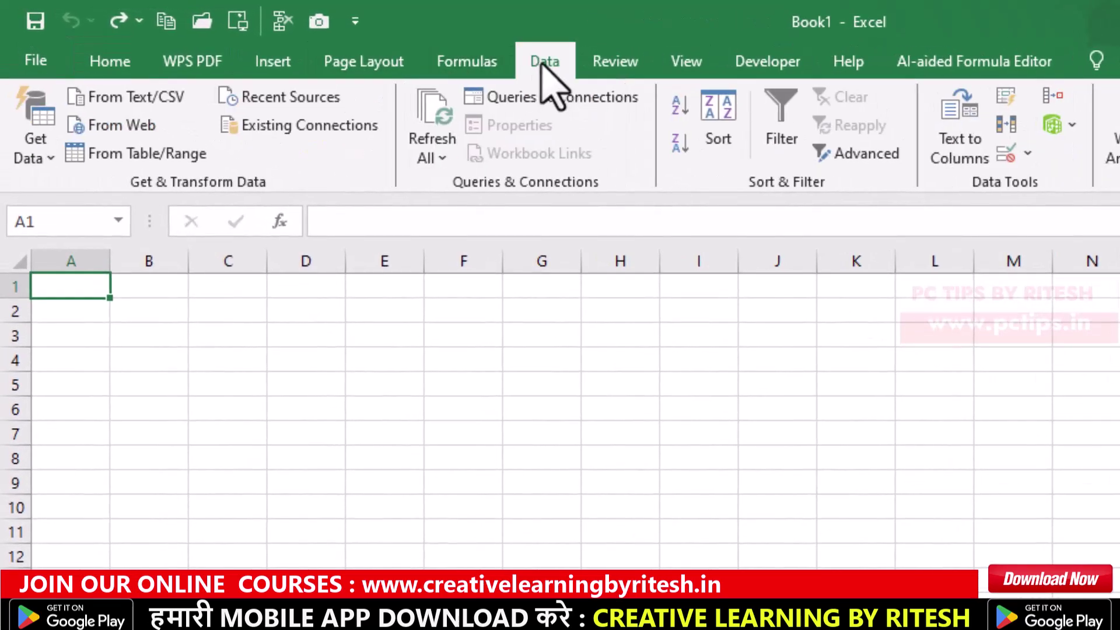
pyautogui.click(49, 168)
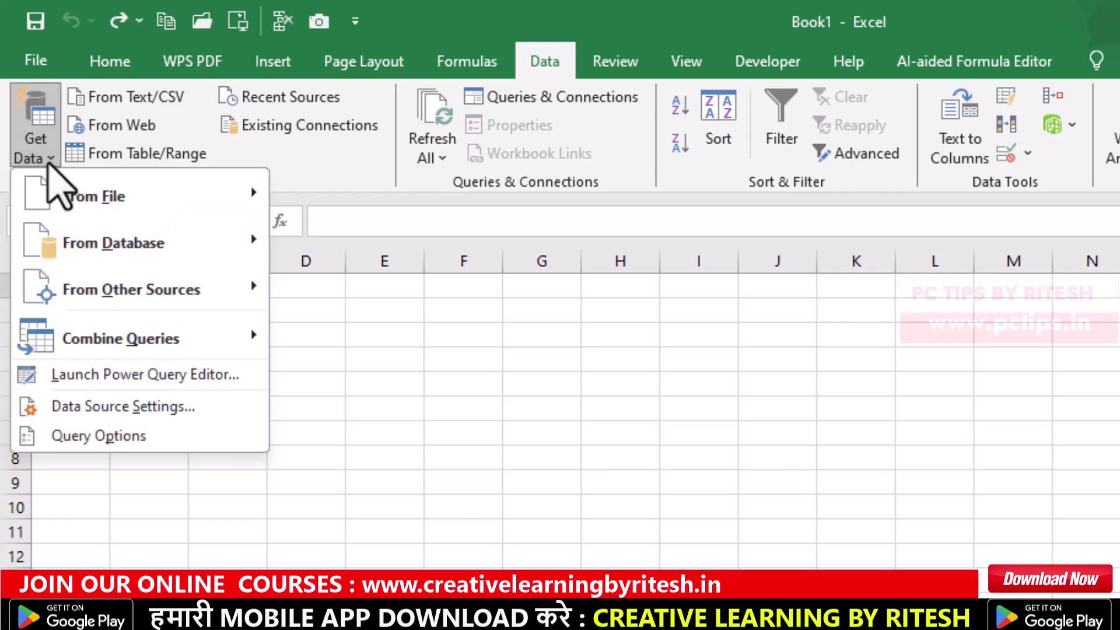
pyautogui.moveTo(78, 162)
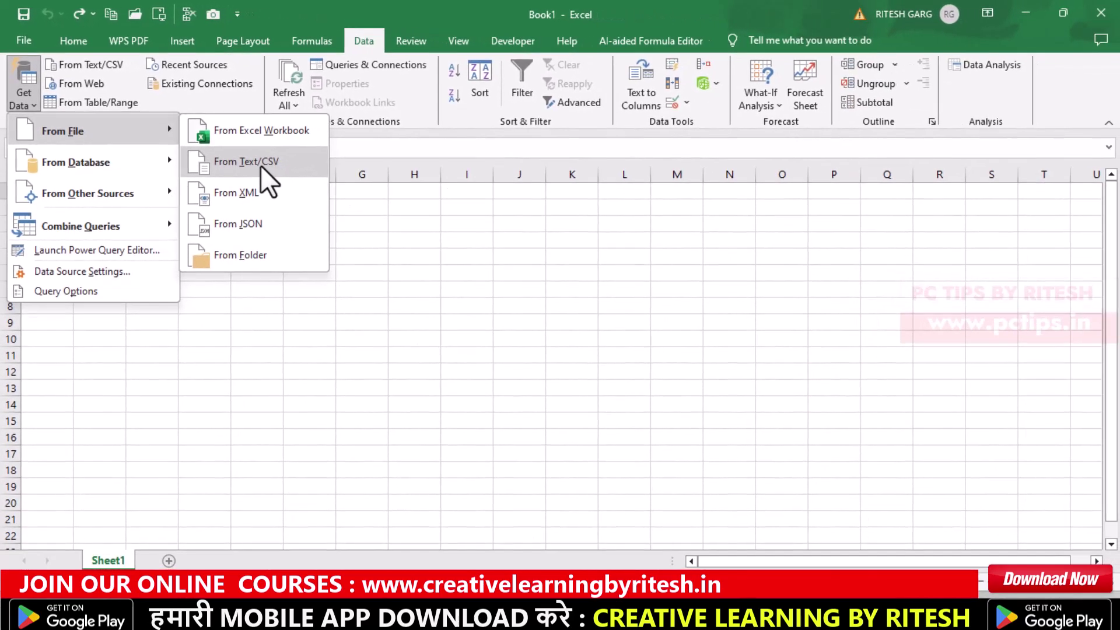
pyautogui.click(261, 166)
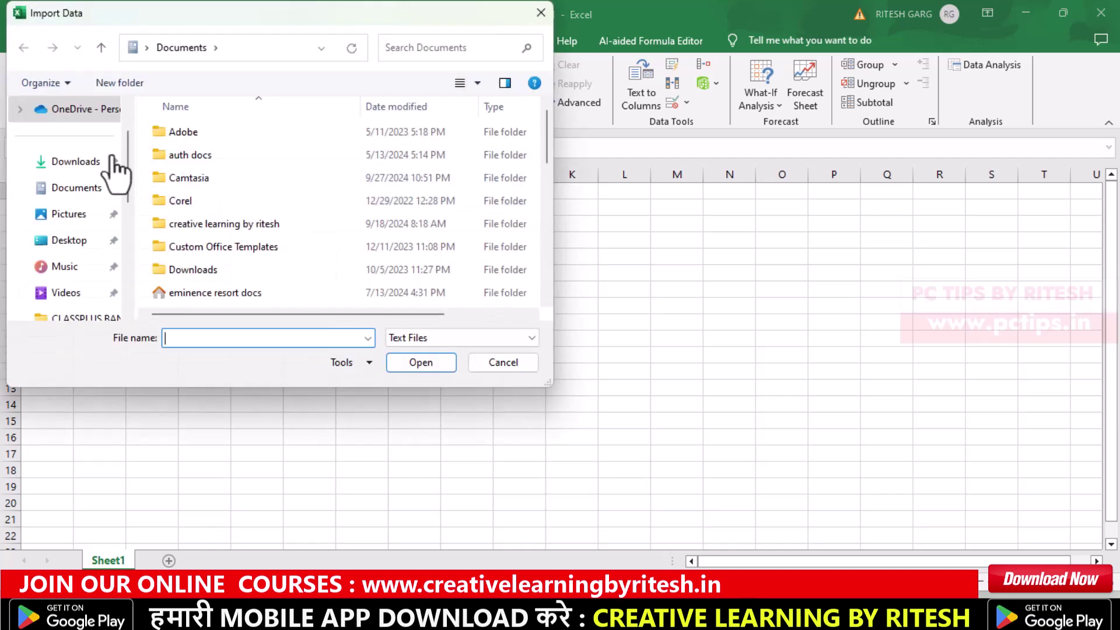
pyautogui.click(79, 245)
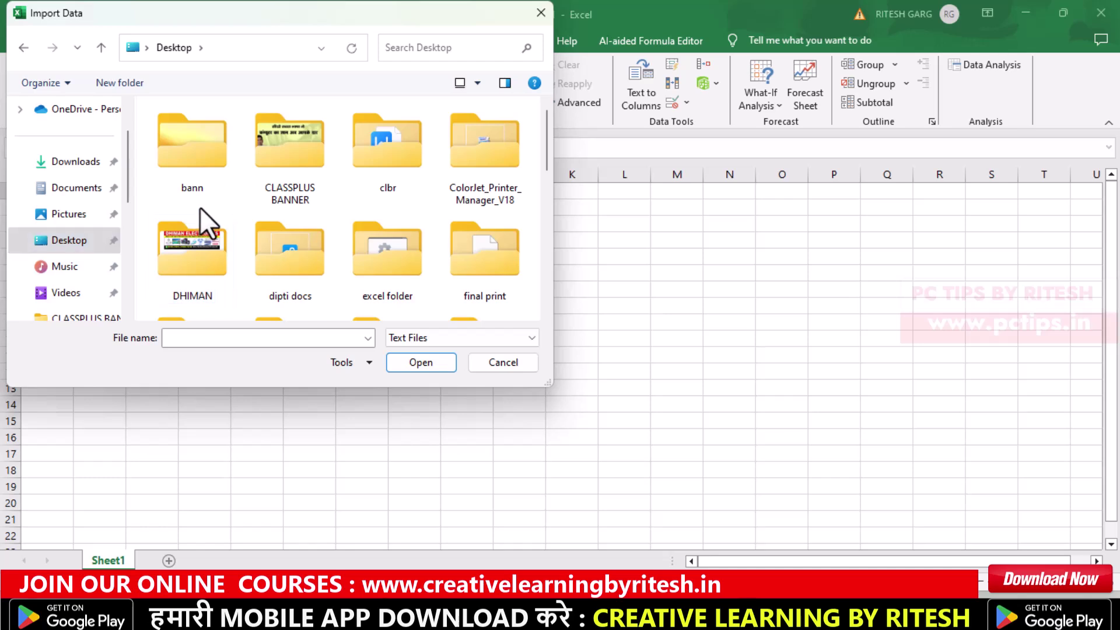
pyautogui.scroll(-10, 212, 225)
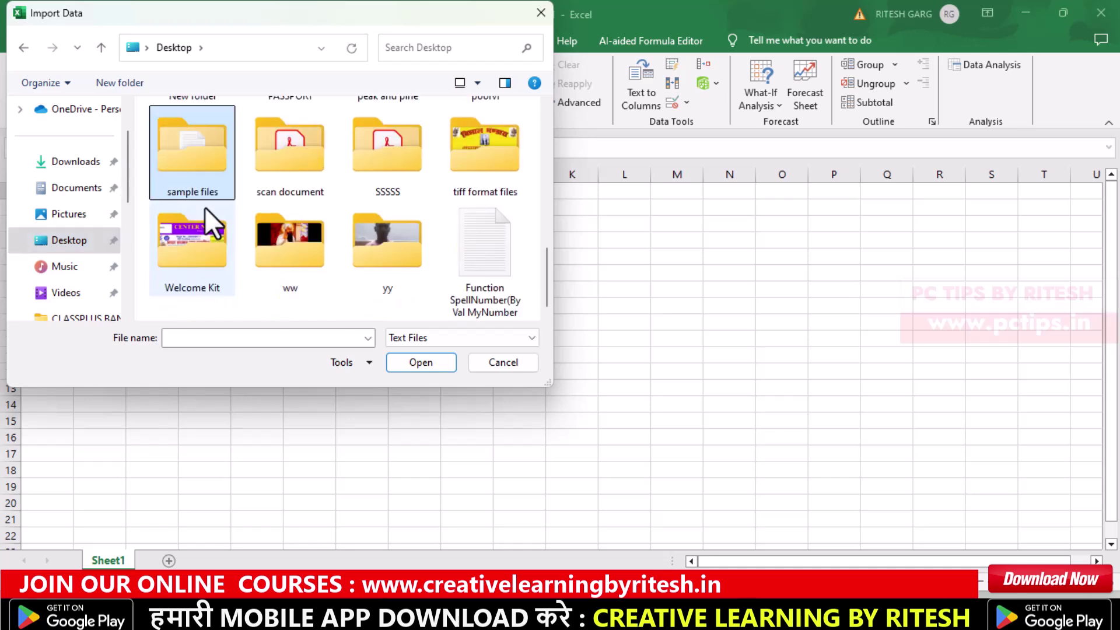
pyautogui.doubleClick(195, 176)
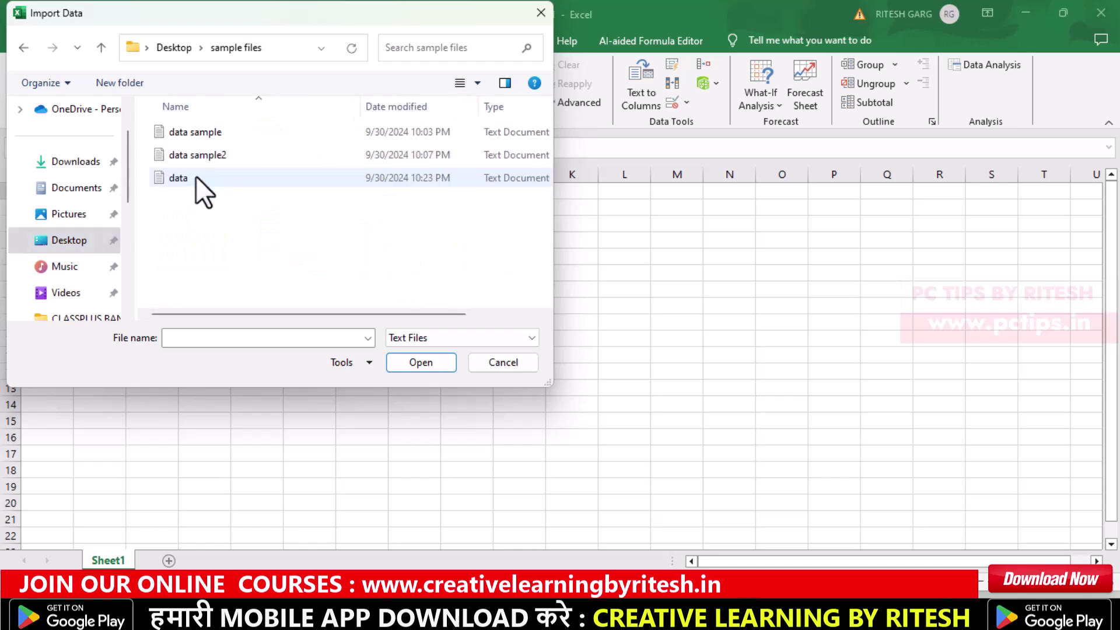
pyautogui.click(181, 179)
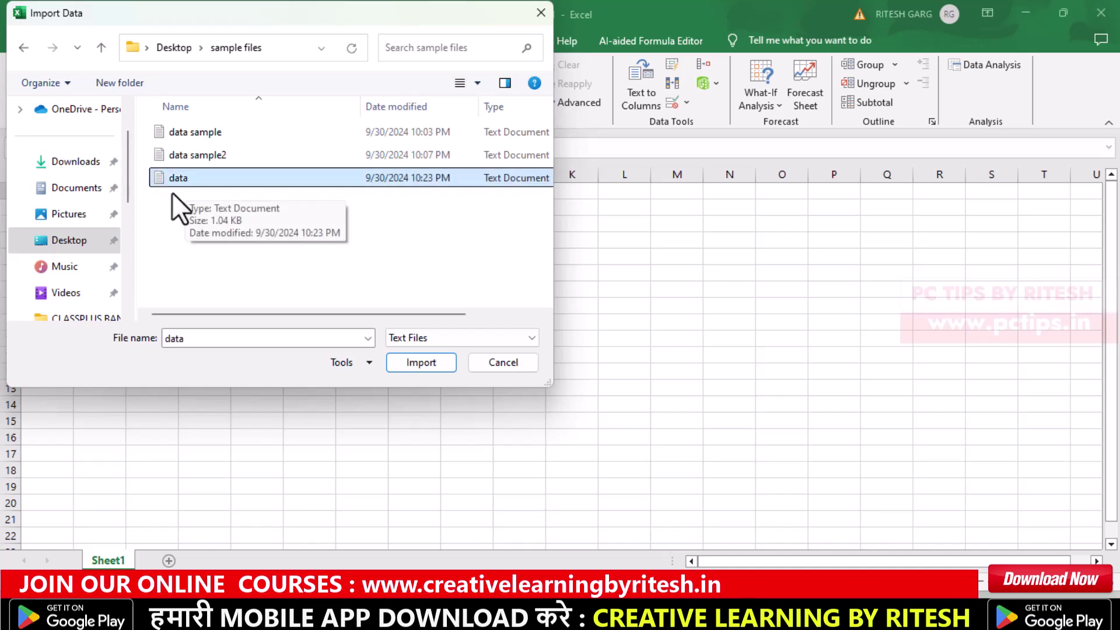
# Step: Import data.txt and set the preview delimiter to Equals Sign so each row stays whole in Column1
pyautogui.click(411, 366)
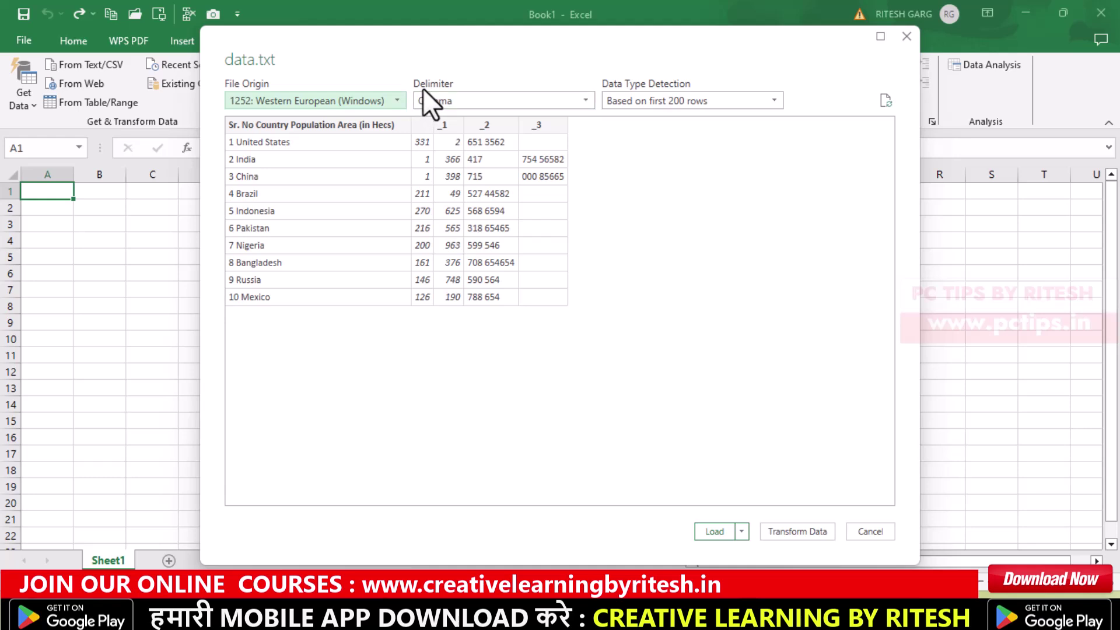
pyautogui.click(464, 101)
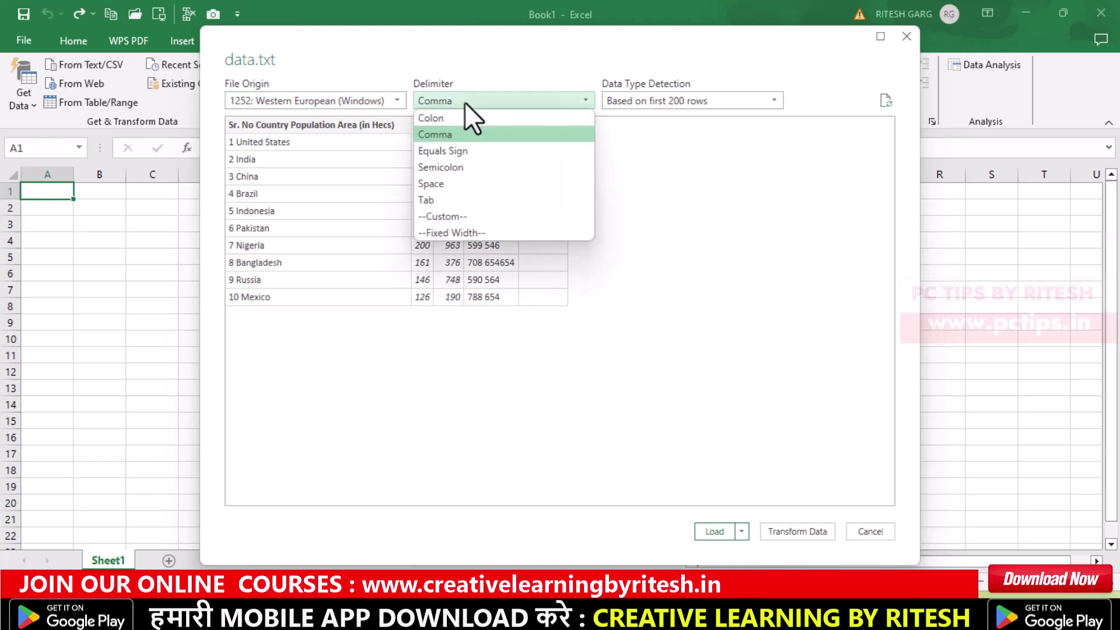
pyautogui.click(446, 152)
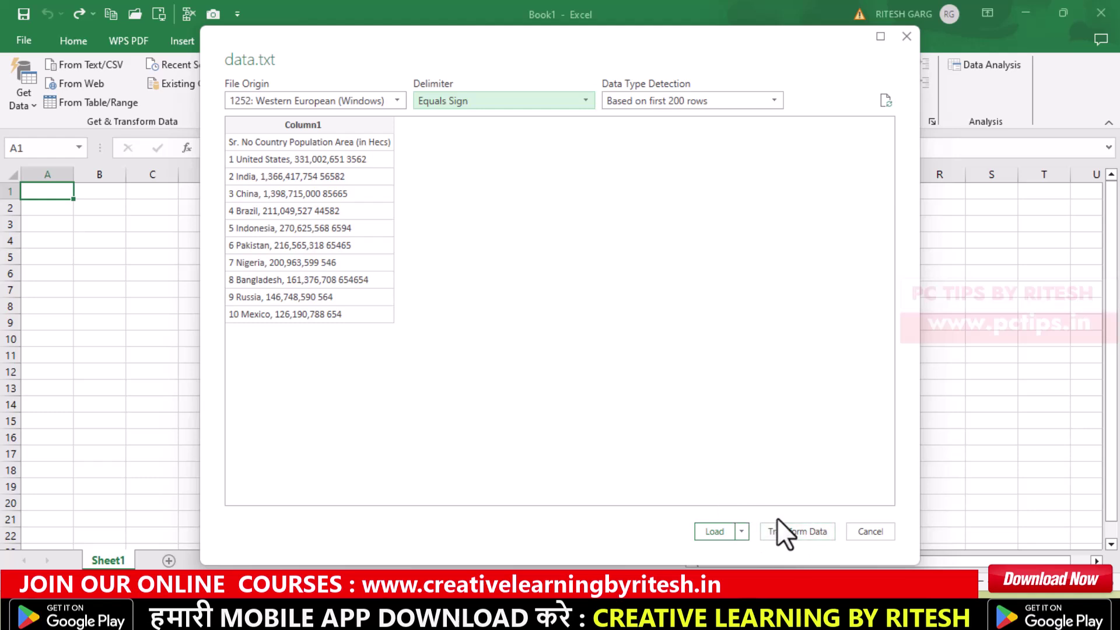
# Step: Load the data onto a new sheet, close the Queries & Connections pane, and select the rows in column A
pyautogui.click(714, 532)
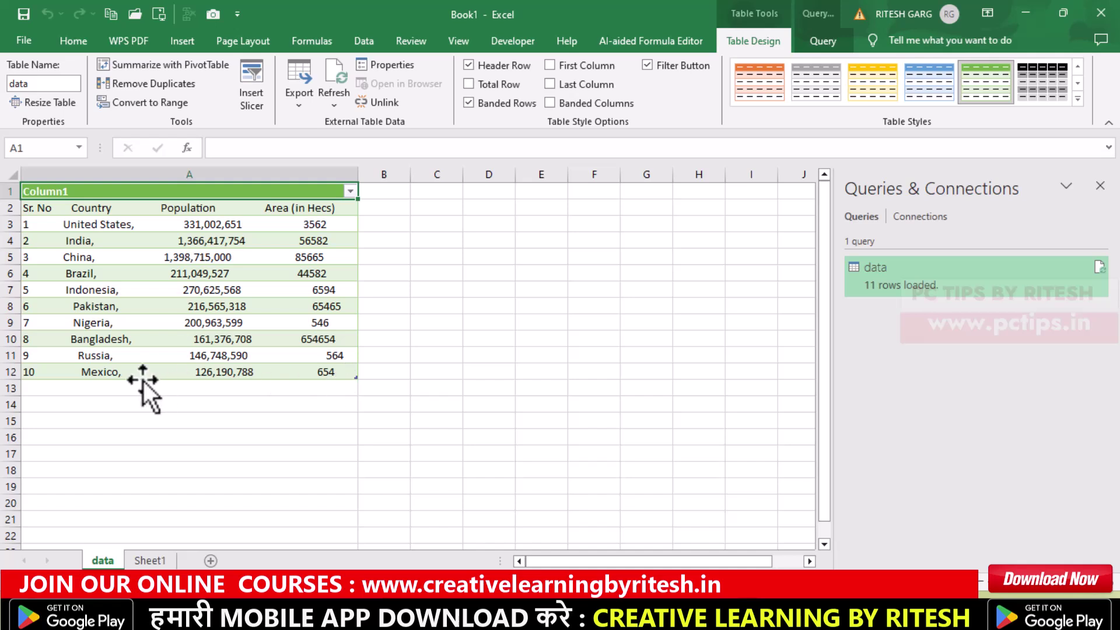
pyautogui.click(1100, 186)
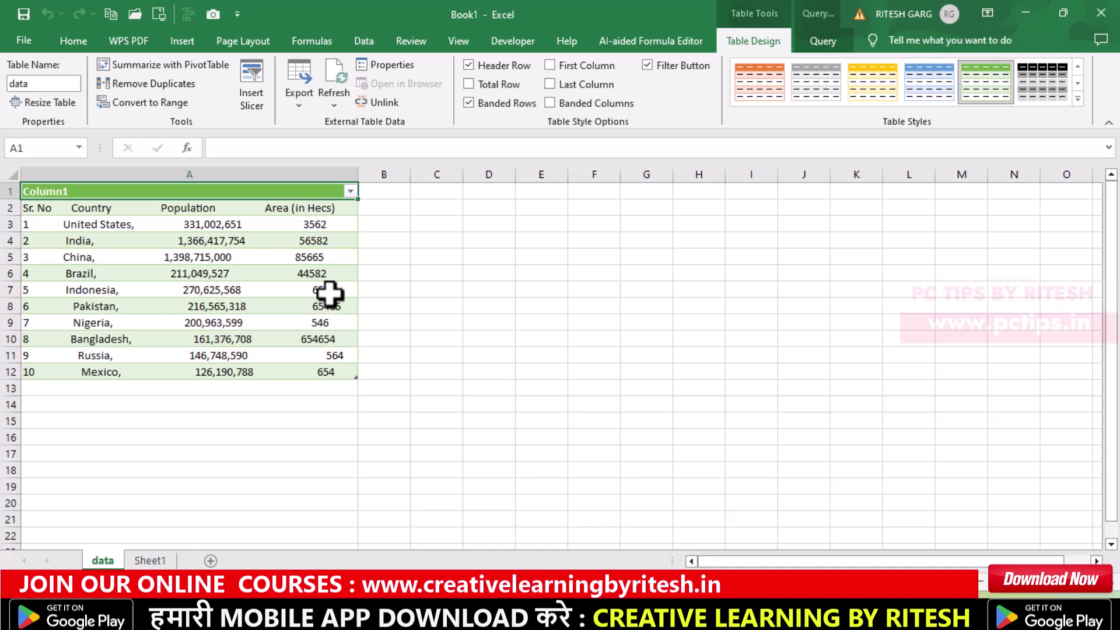
pyautogui.moveTo(43, 211); pyautogui.dragTo(150, 369)
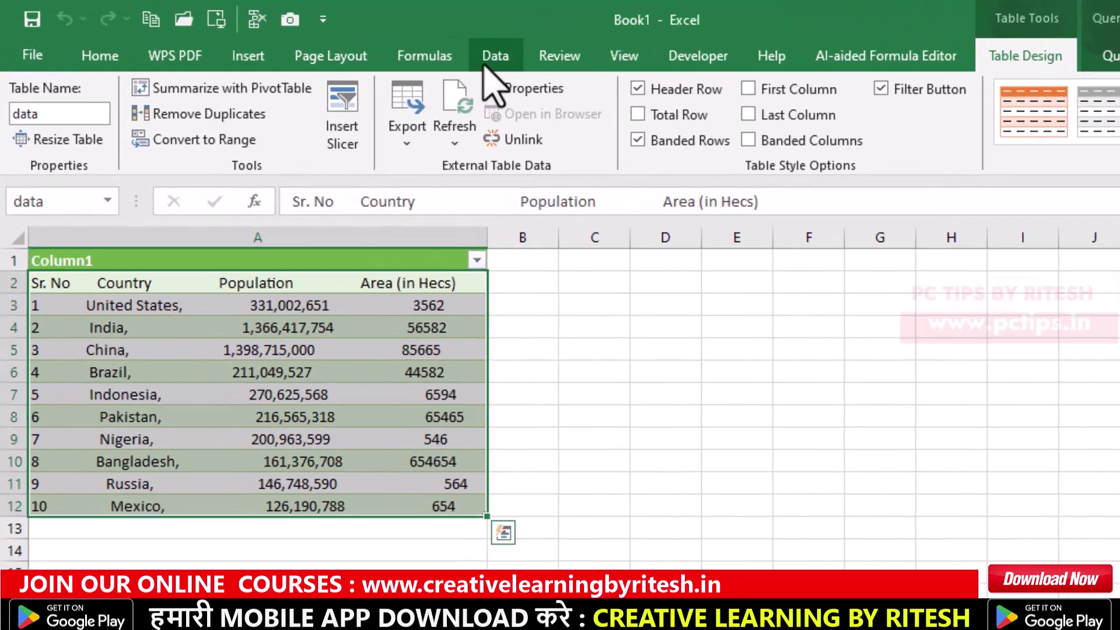
# Step: Run Text to Columns on the selected rows with Fixed width and advance to Step 2
pyautogui.click(487, 63)
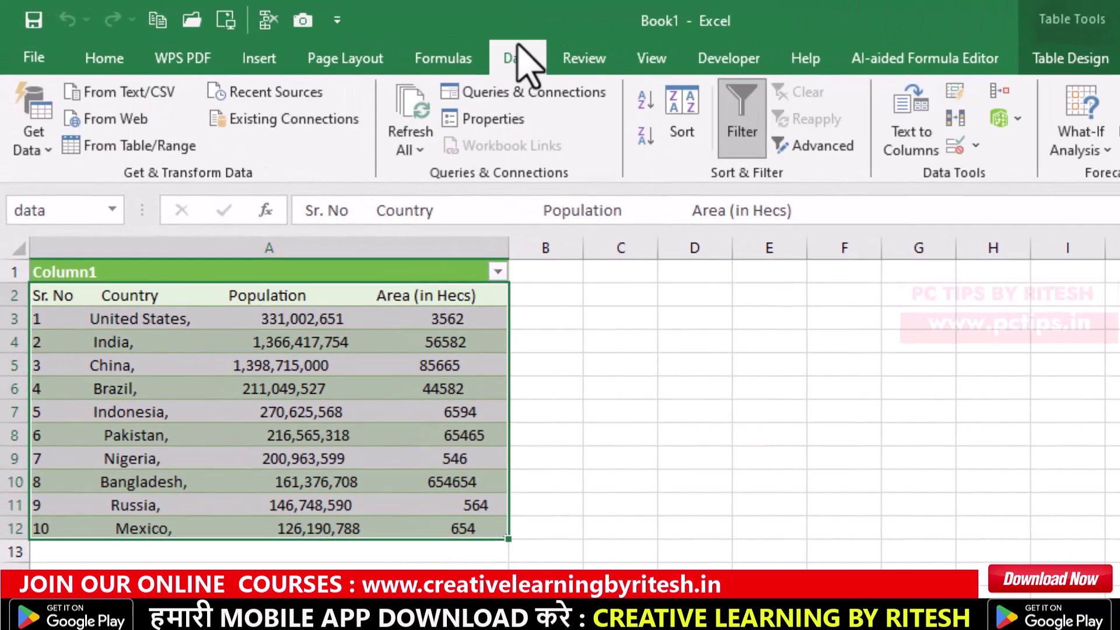
pyautogui.click(907, 140)
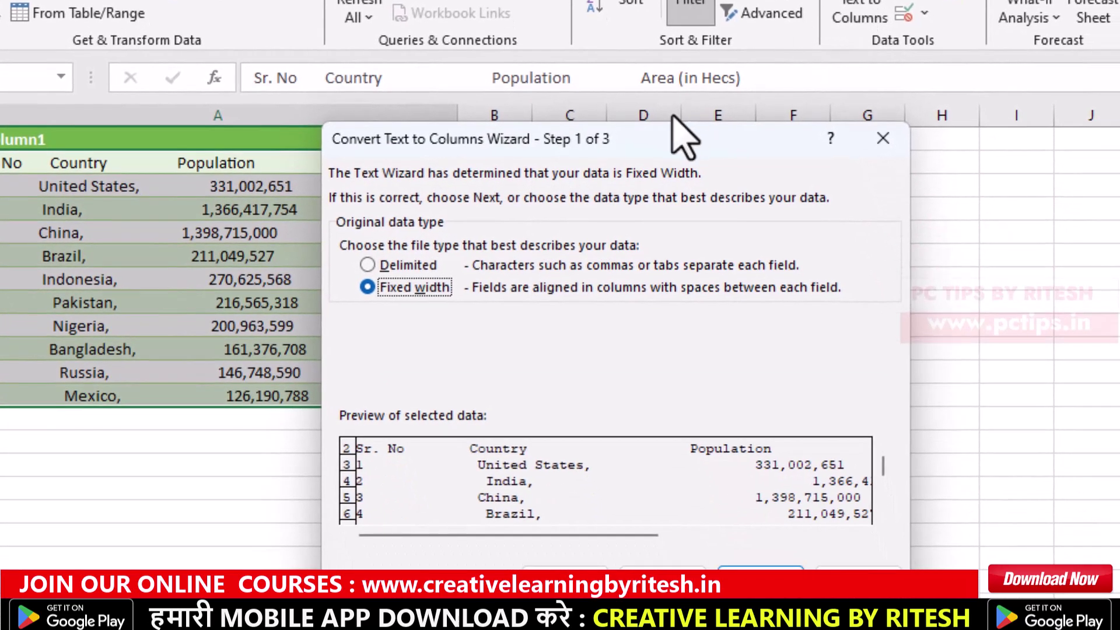
pyautogui.moveTo(671, 139); pyautogui.dragTo(828, 11)
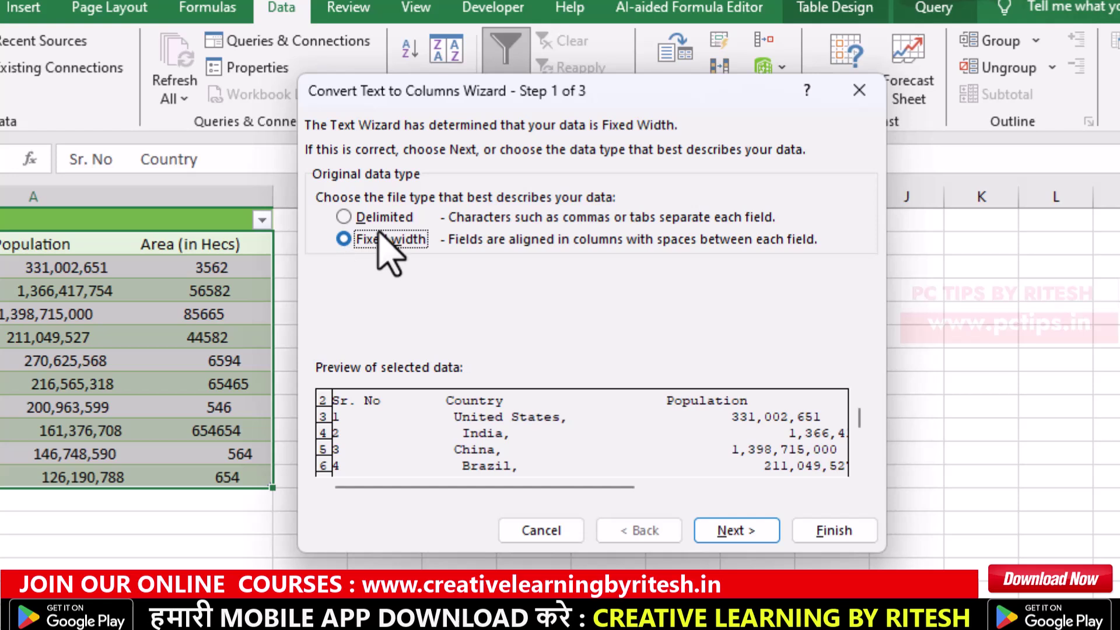
pyautogui.click(712, 527)
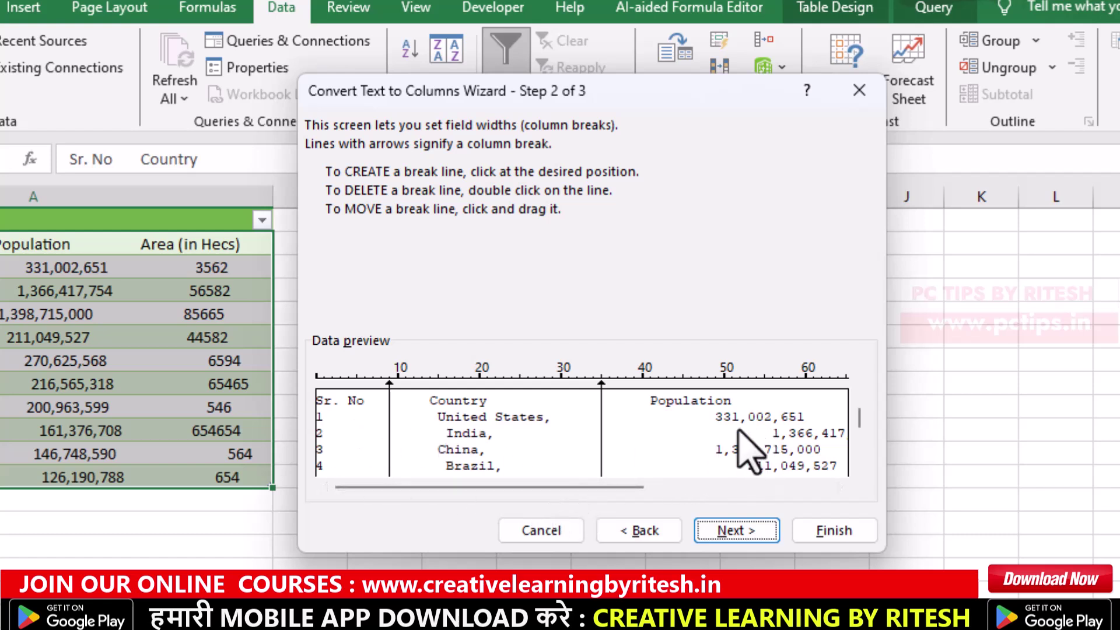
pyautogui.moveTo(643, 487)
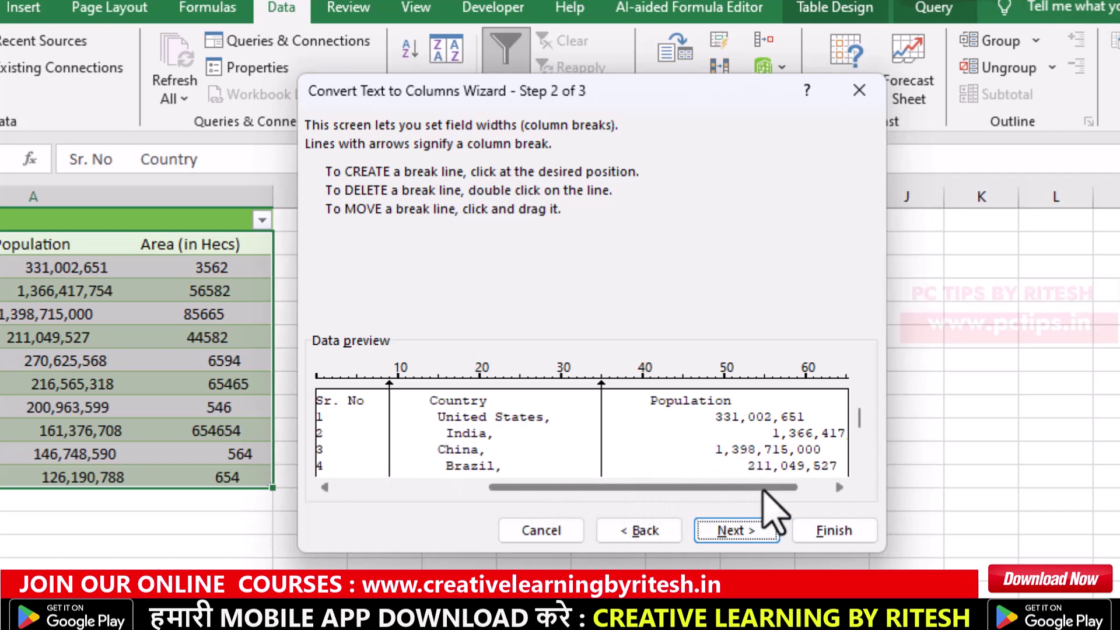
# Step: Keep the last column break at 70 between Population and Area, then advance to Step 3
pyautogui.click(815, 487)
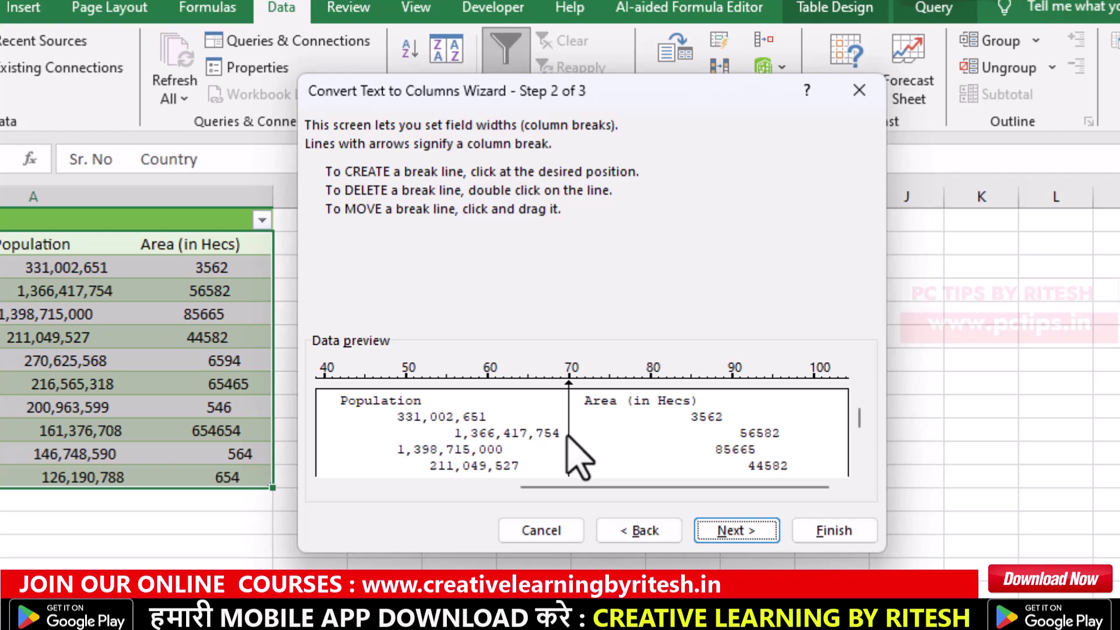
pyautogui.moveTo(567, 435); pyautogui.dragTo(804, 444)
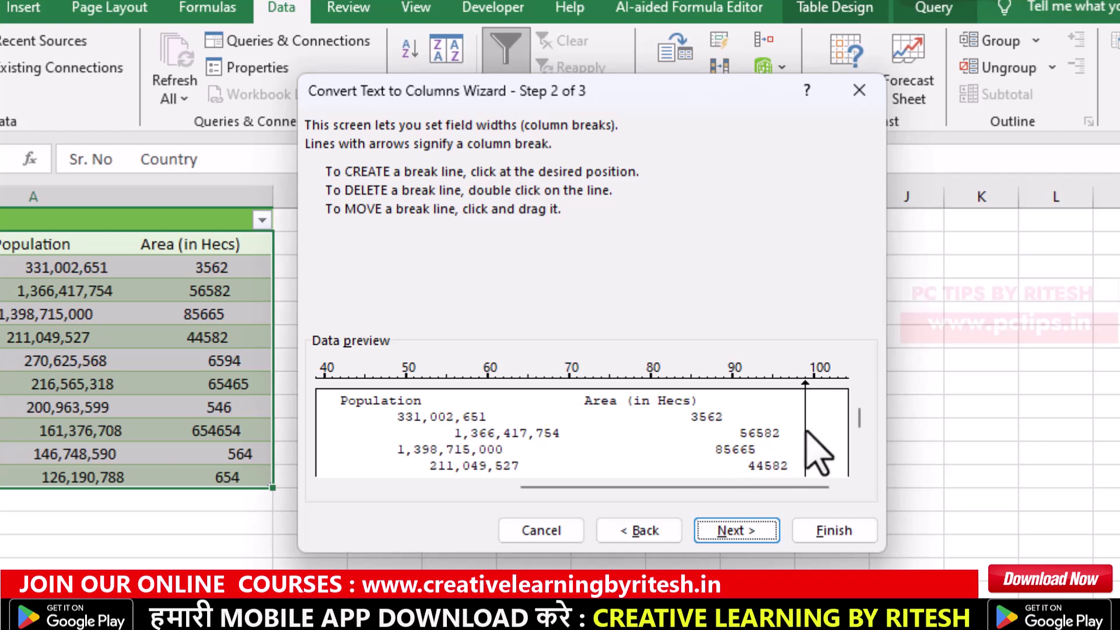
pyautogui.moveTo(805, 432); pyautogui.dragTo(569, 442)
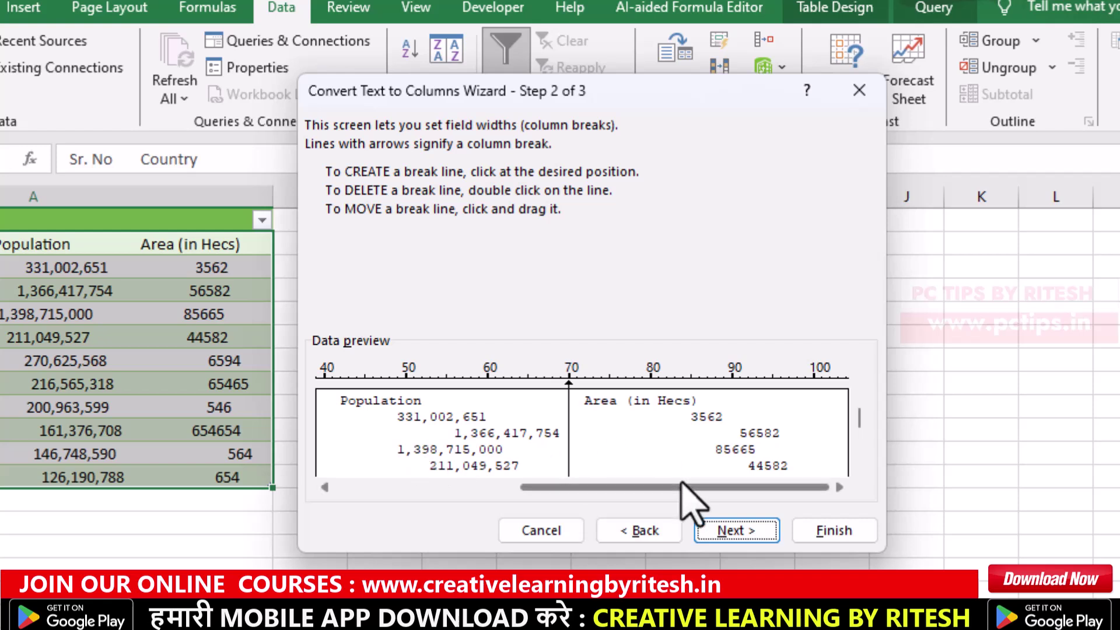
pyautogui.click(429, 487)
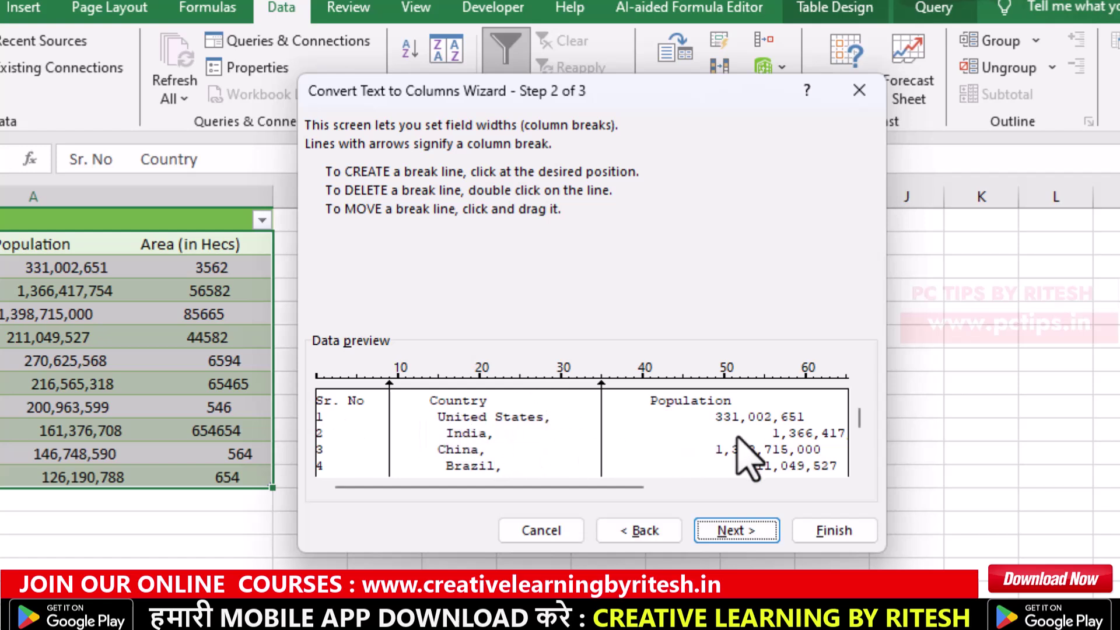
pyautogui.click(753, 527)
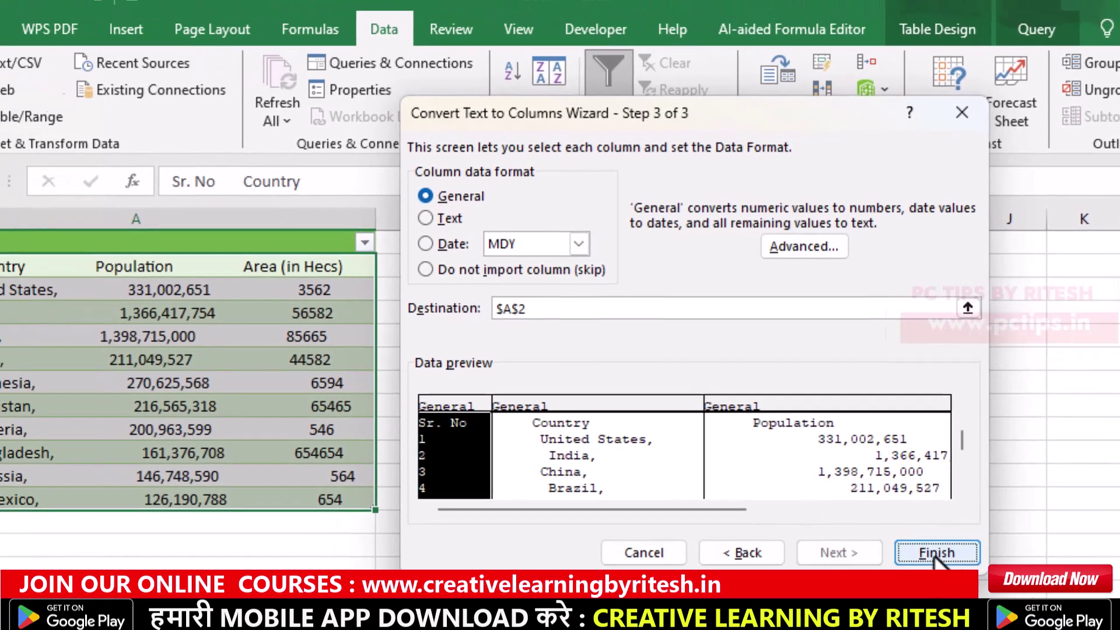
# Step: Finish splitting into Sr. No, Country, Population and Area columns, then AutoFit A2:D12 column widths
pyautogui.click(934, 554)
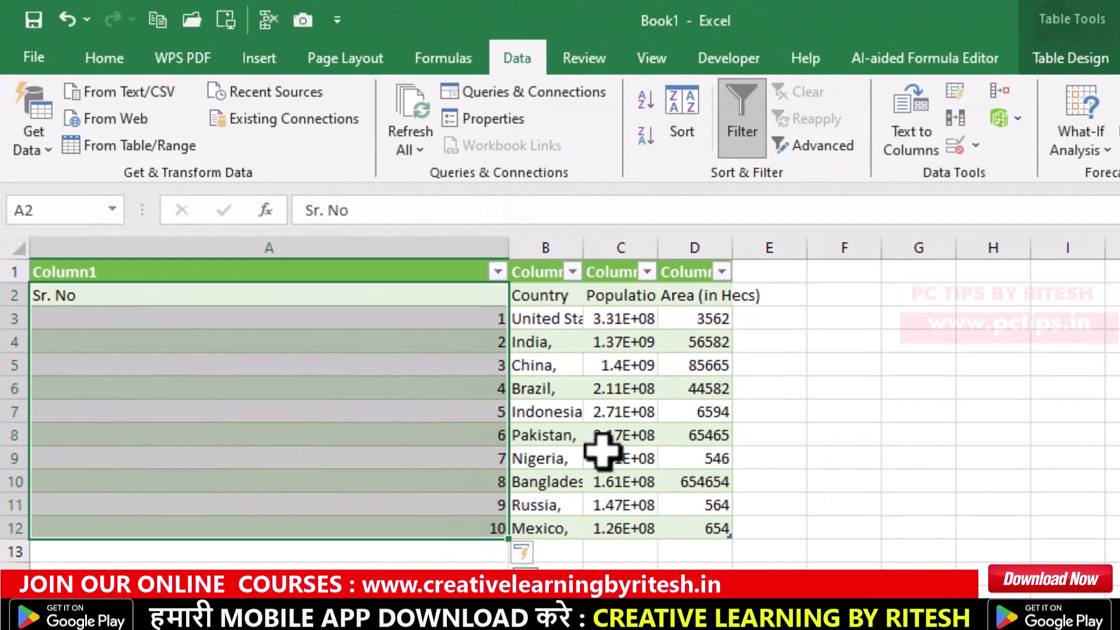
pyautogui.click(619, 344)
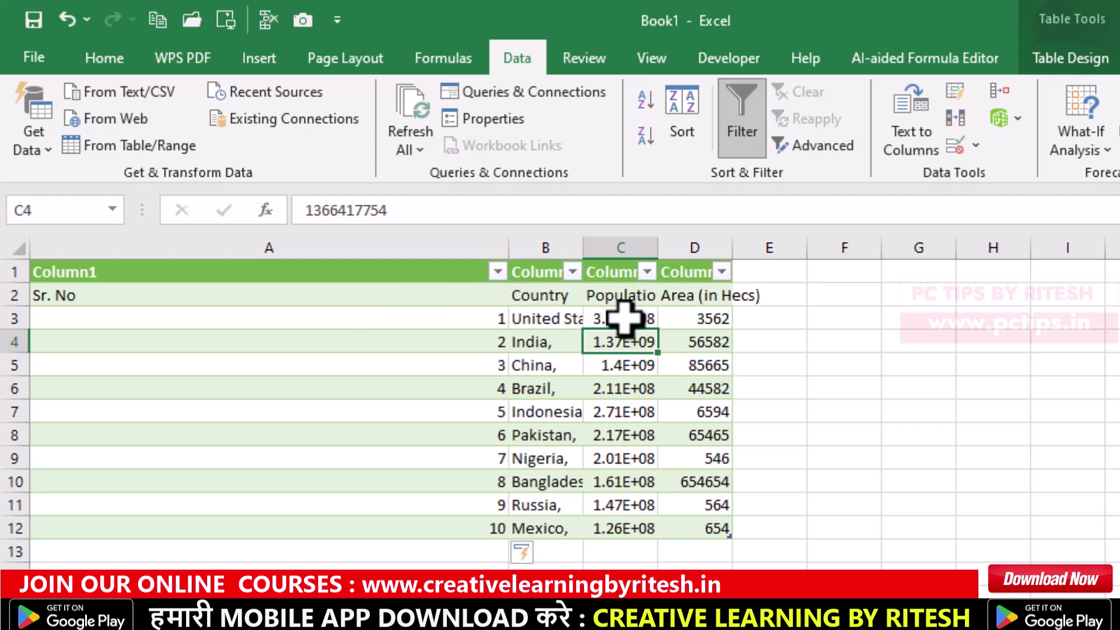
pyautogui.moveTo(111, 295); pyautogui.dragTo(698, 528)
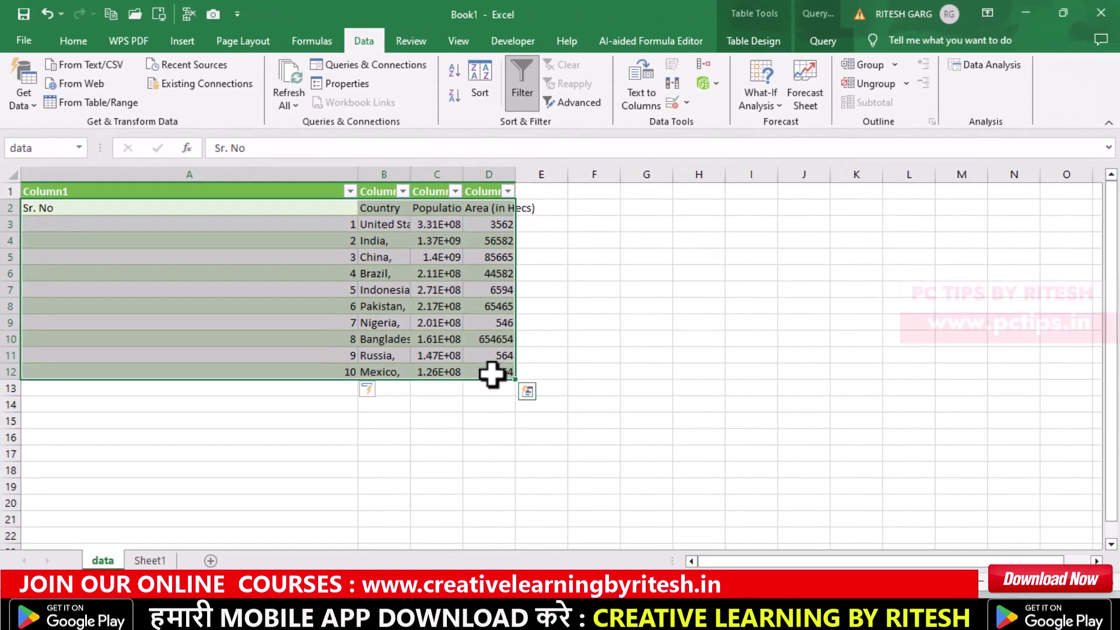
pyautogui.hotkey('alt', 'h')
pyautogui.press('o')
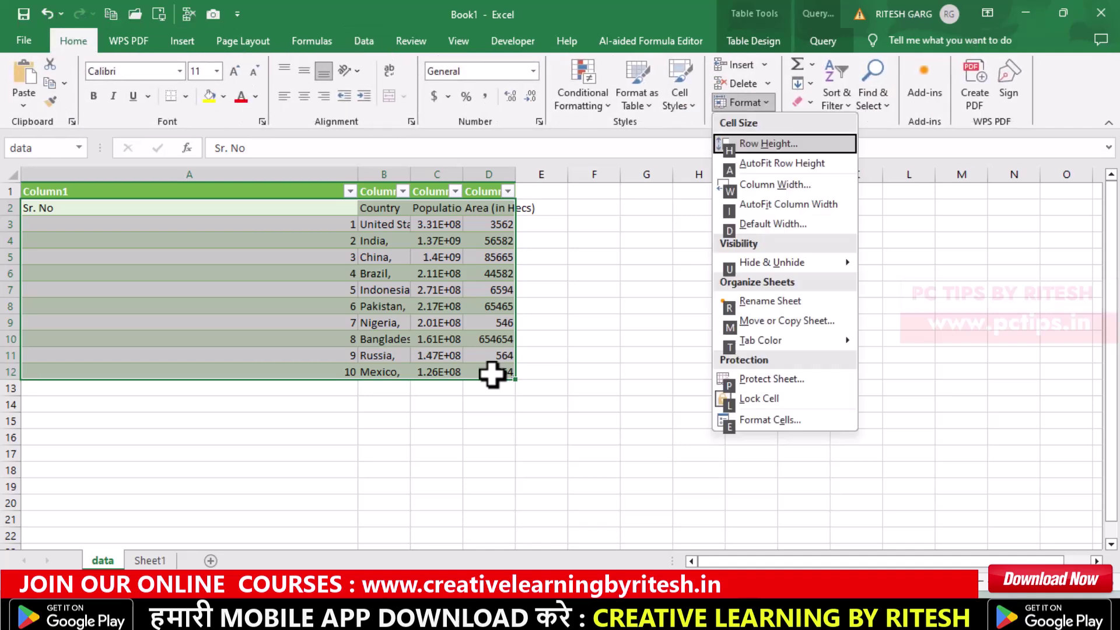
pyautogui.press('i')
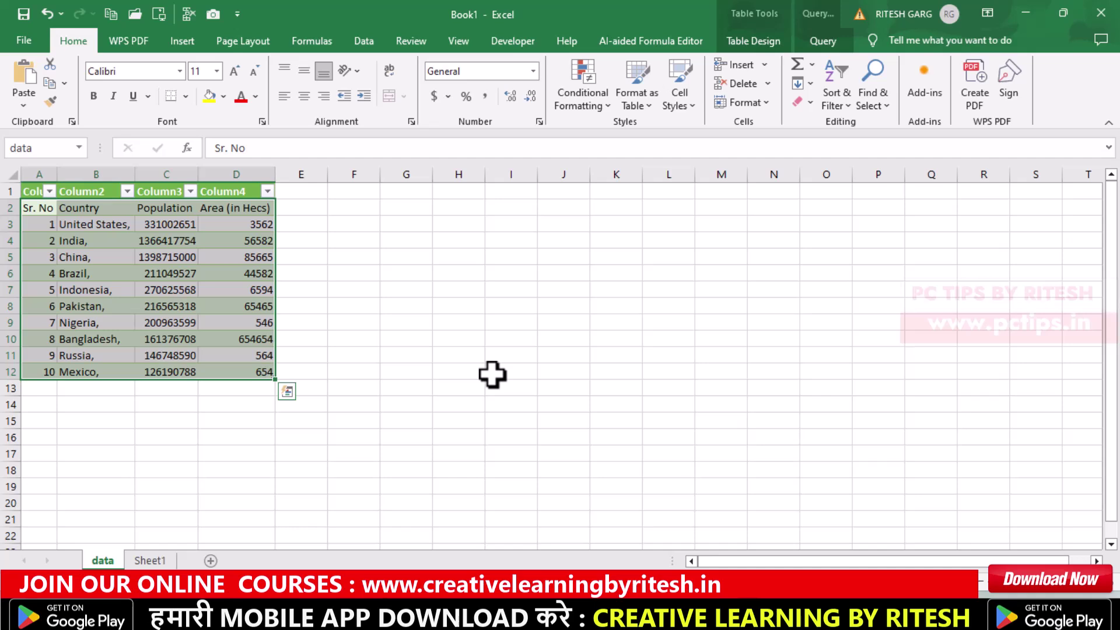
# Step: Set the row height of the selected table rows to 20
pyautogui.press('alt')
pyautogui.press('h')
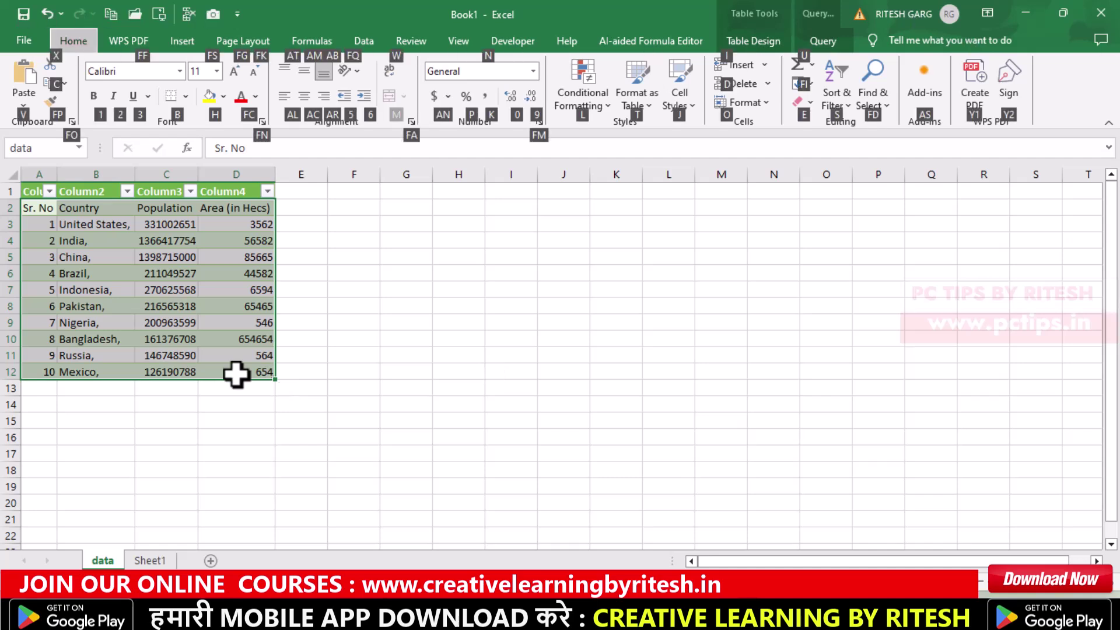
pyautogui.press('o')
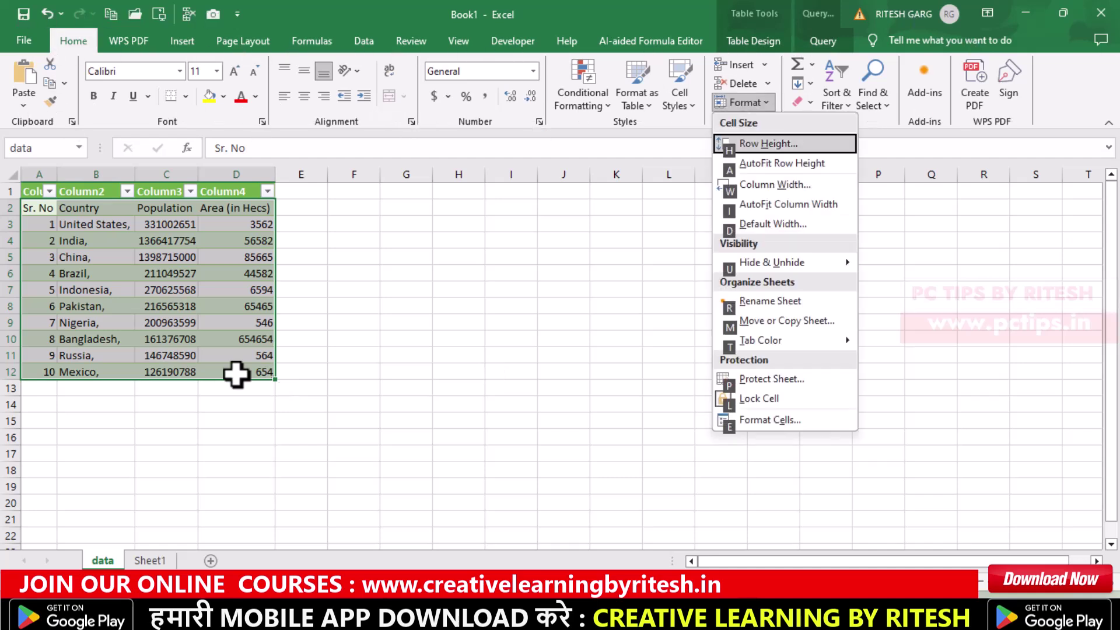
pyautogui.press('h')
pyautogui.write('20')
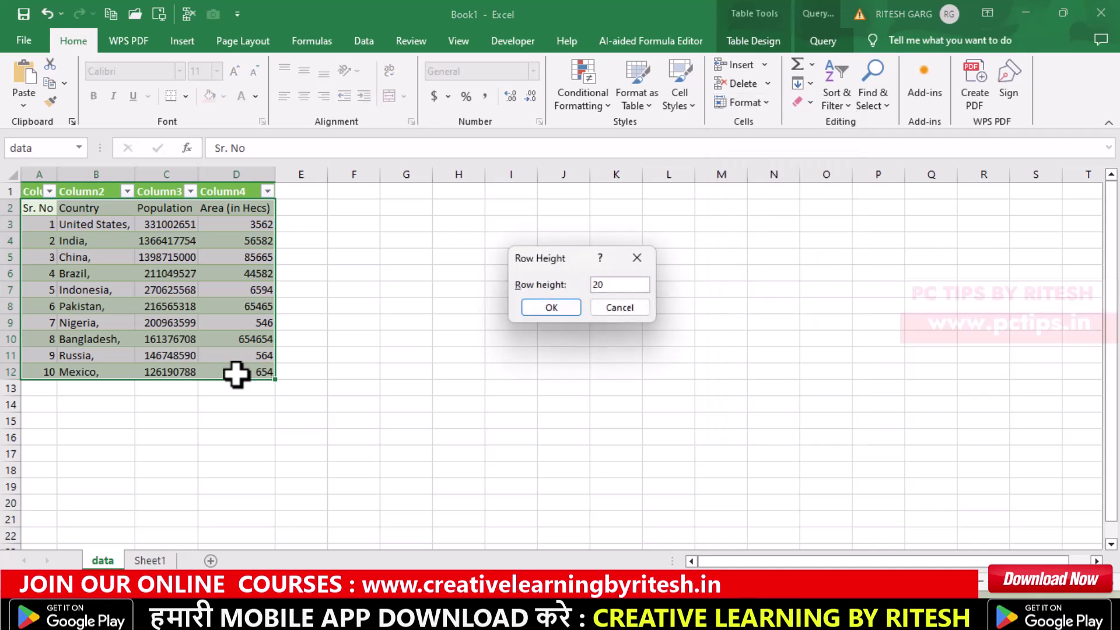
pyautogui.press('Return')
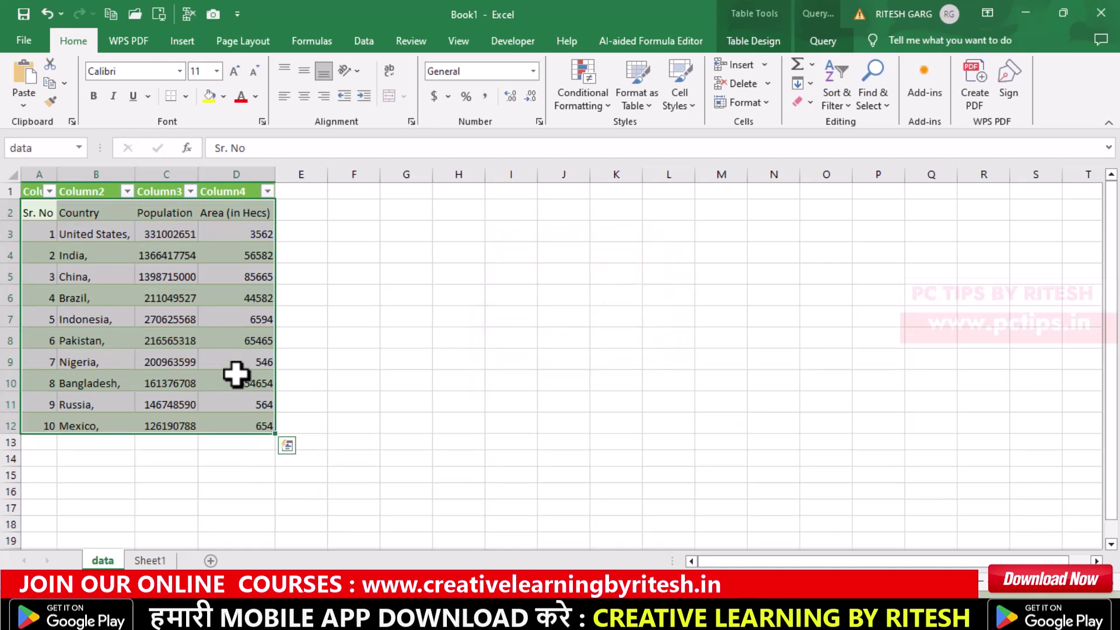
# Step: Select country names B3:B12 and Replace All "," with nothing, making 10 replacements
pyautogui.click(175, 277)
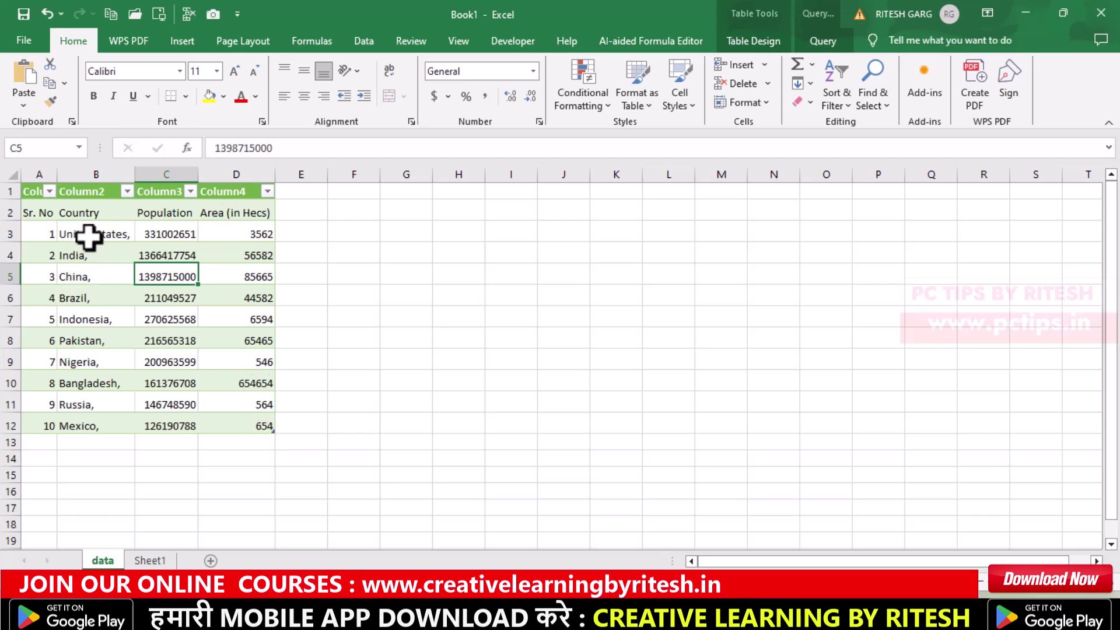
pyautogui.moveTo(82, 232); pyautogui.dragTo(83, 273)
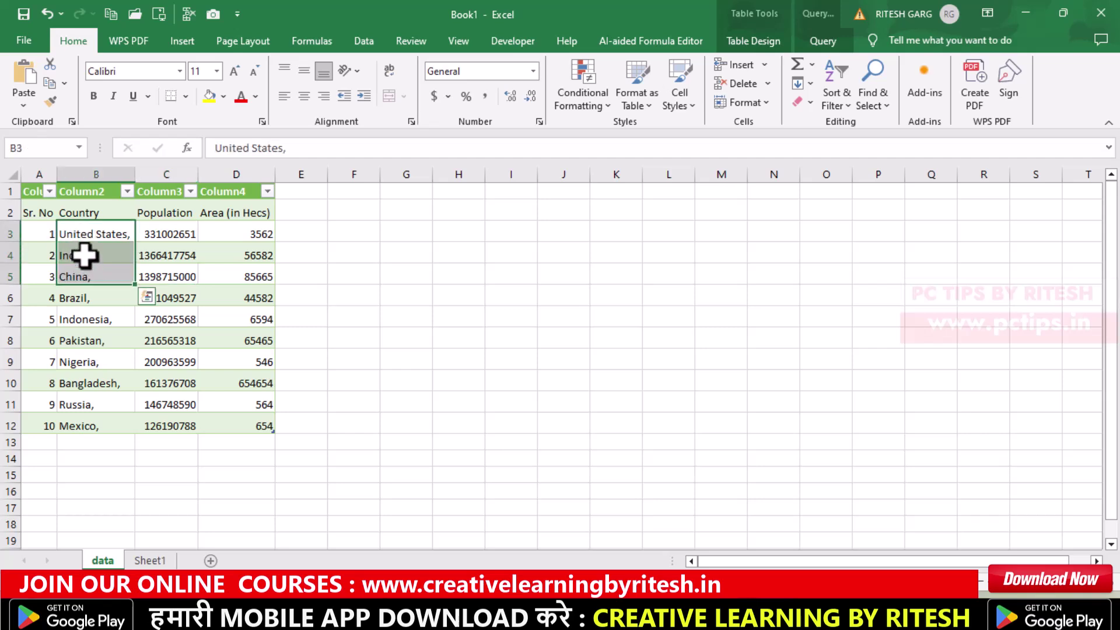
pyautogui.click(94, 252)
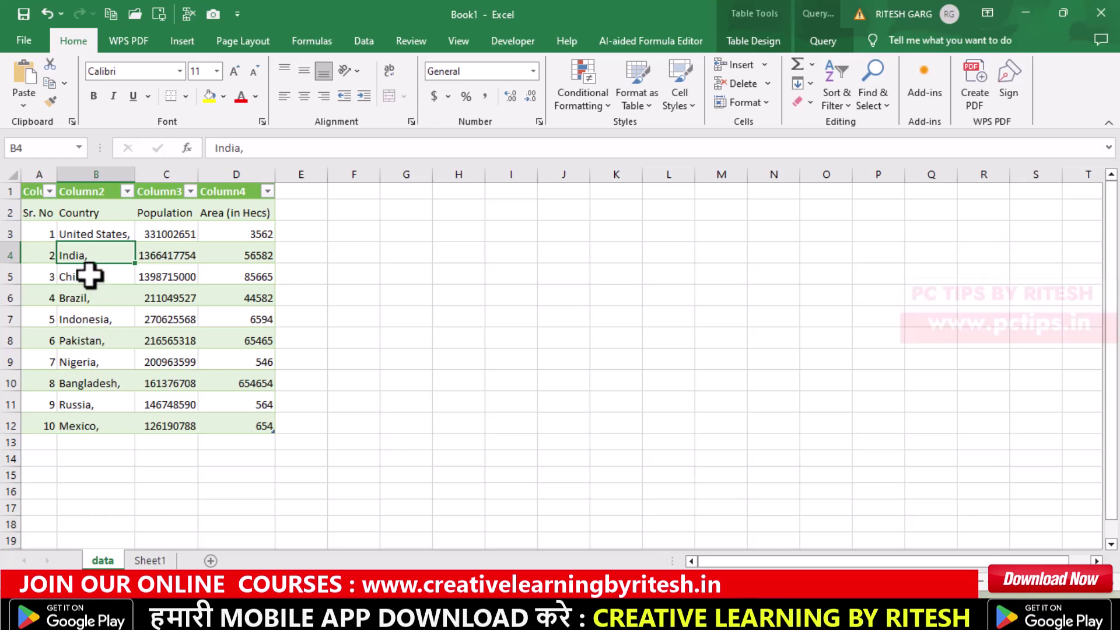
pyautogui.click(98, 236)
pyautogui.moveTo(97, 235); pyautogui.dragTo(108, 416)
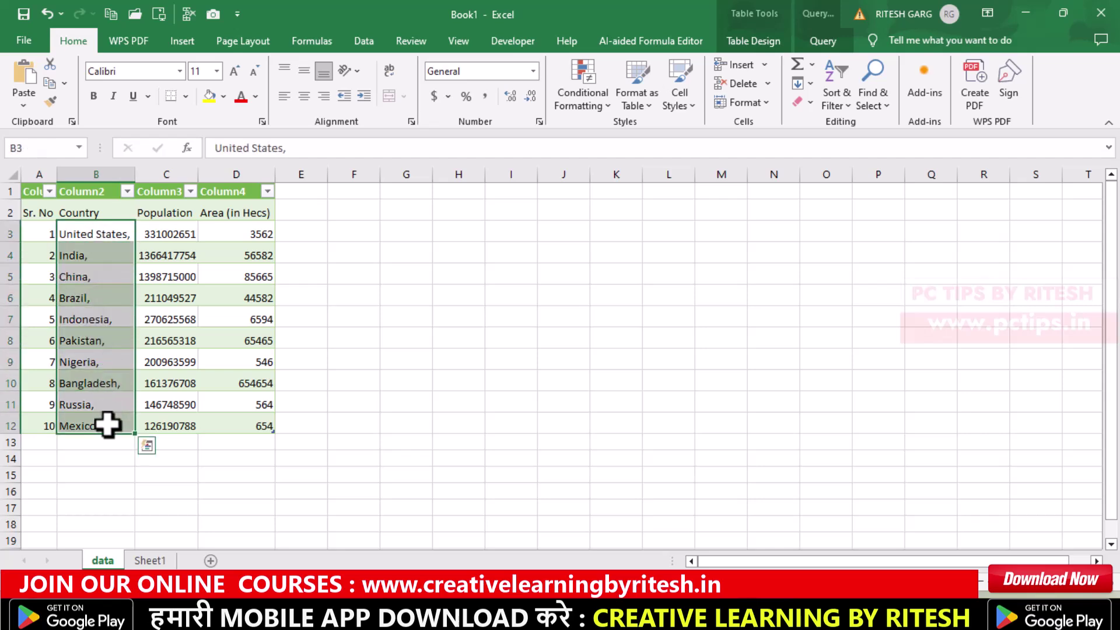
pyautogui.hotkey('ctrl', 'h')
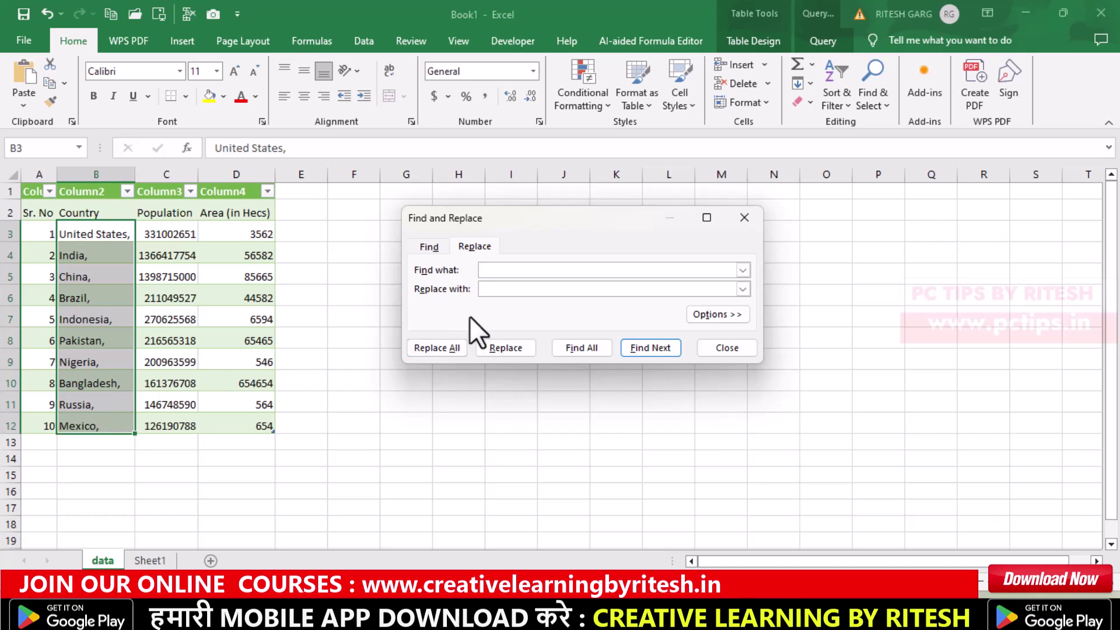
pyautogui.write(',')
pyautogui.click(450, 346)
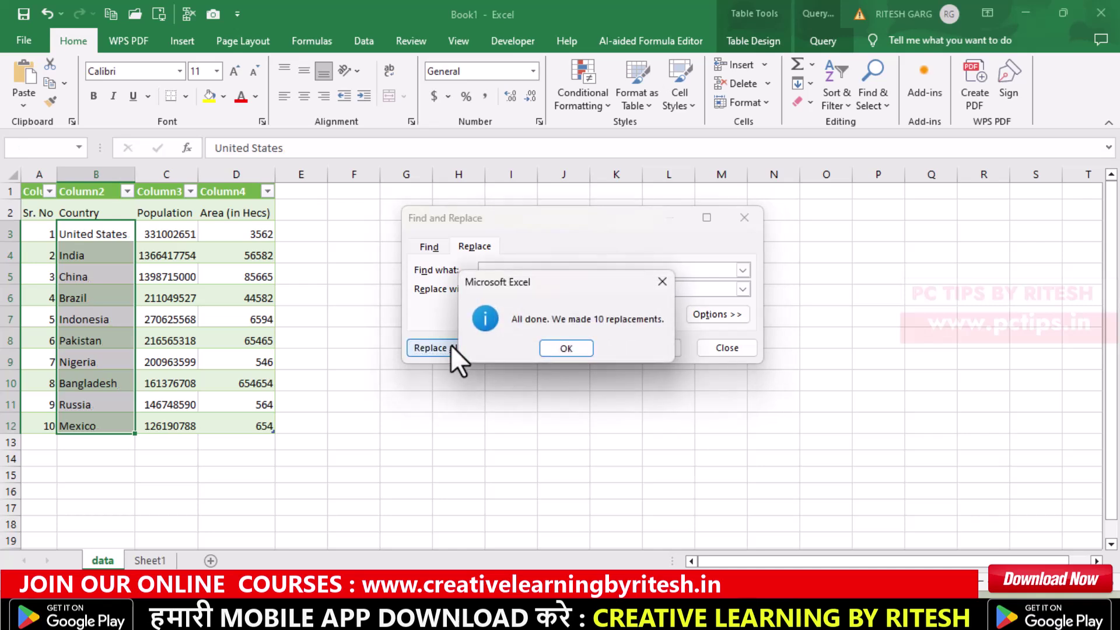
pyautogui.click(578, 348)
pyautogui.click(717, 350)
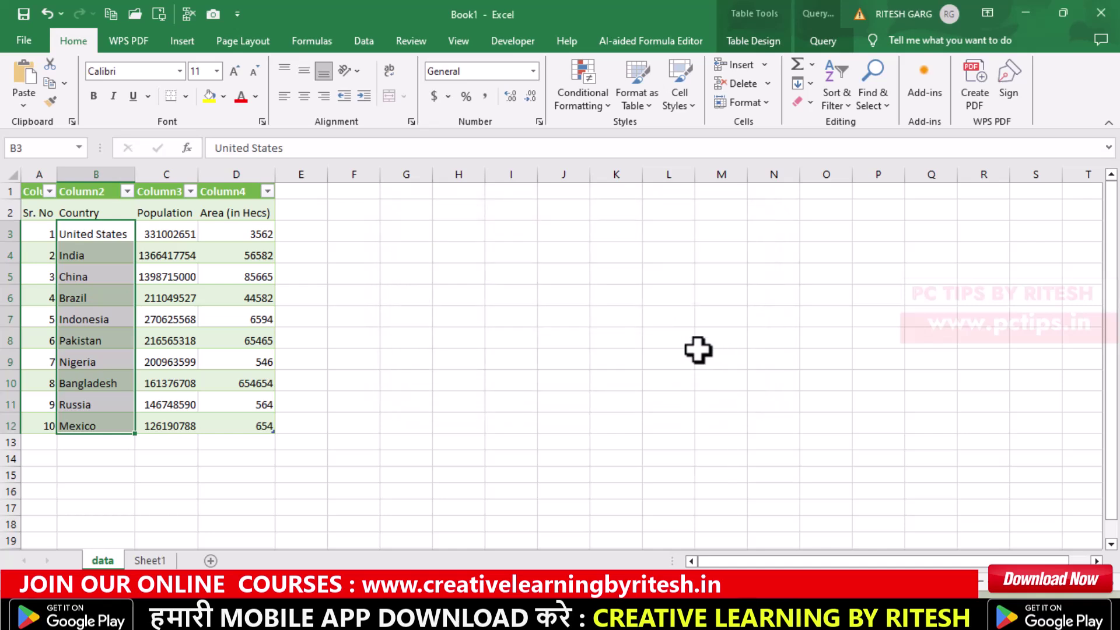
pyautogui.click(82, 321)
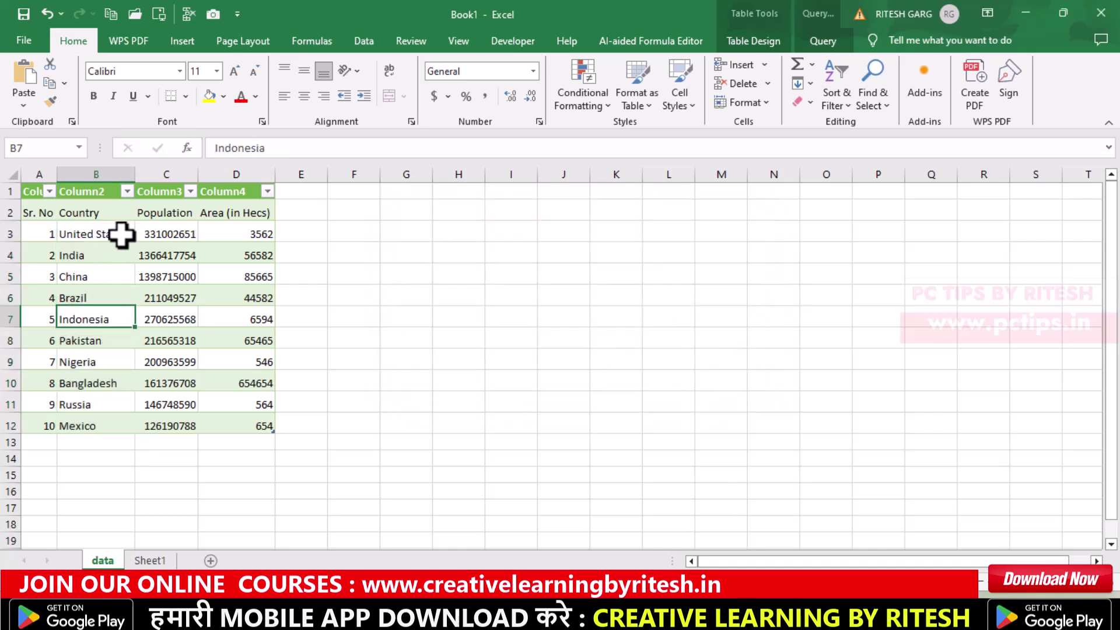